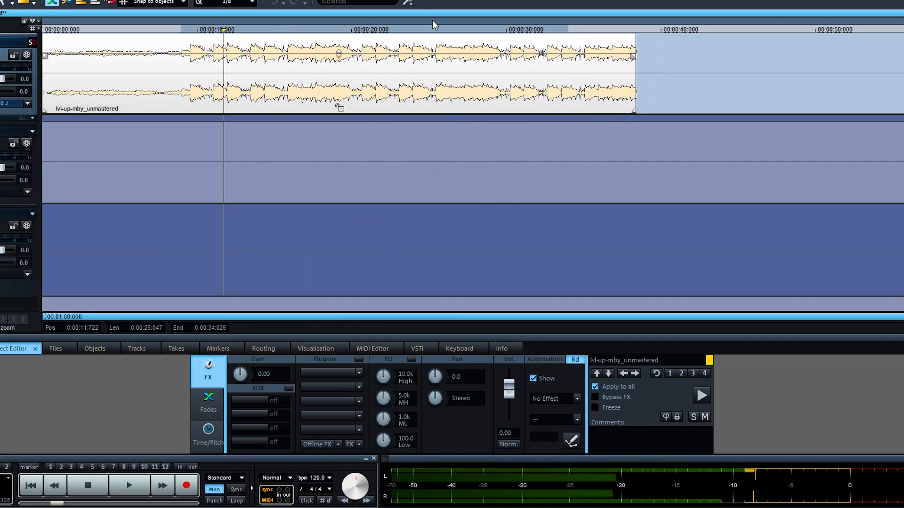
Open the mixer and play the lvl-up-mby_unmastered track from the beginning
key(m)
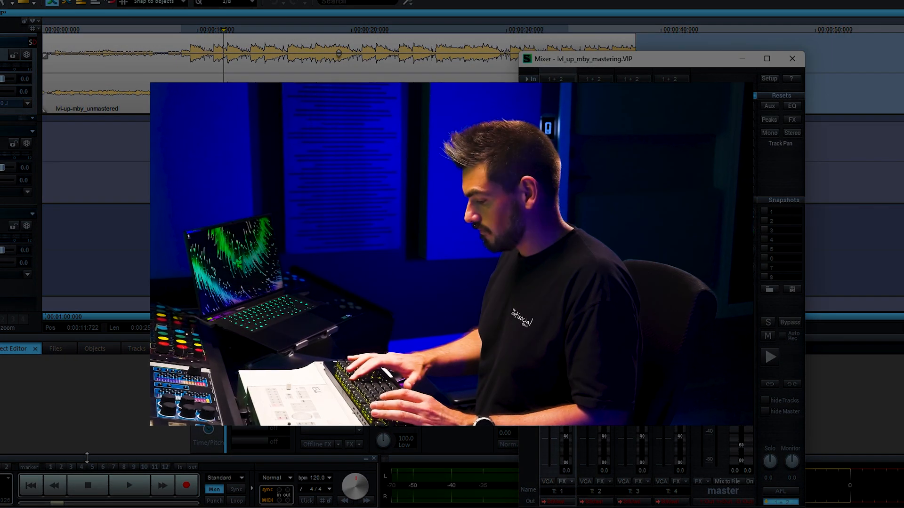
click(36, 490)
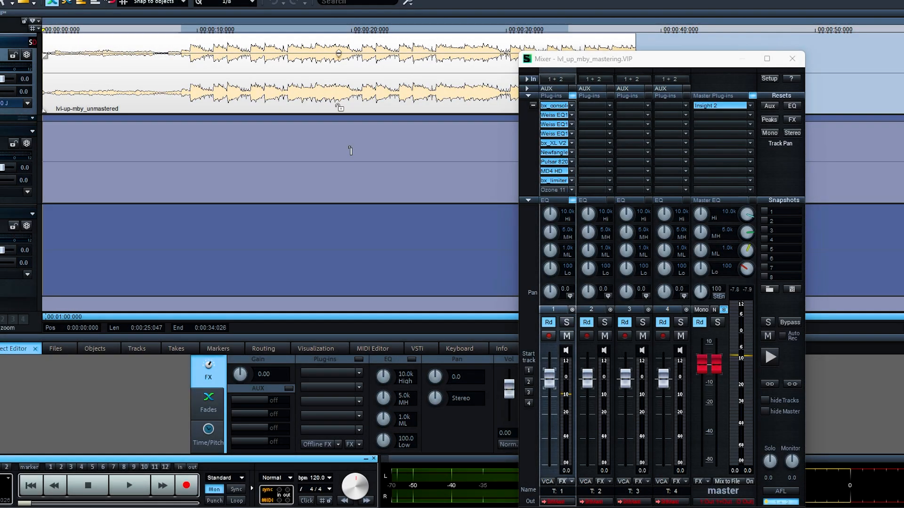
key(space)
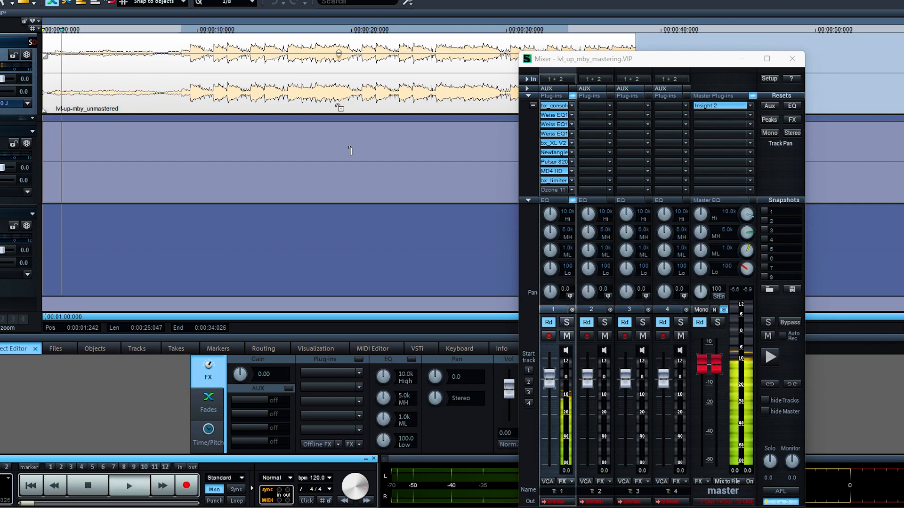
Reposition the mixer window over the arrangement while the track plays
drag(590, 60, 564, 56)
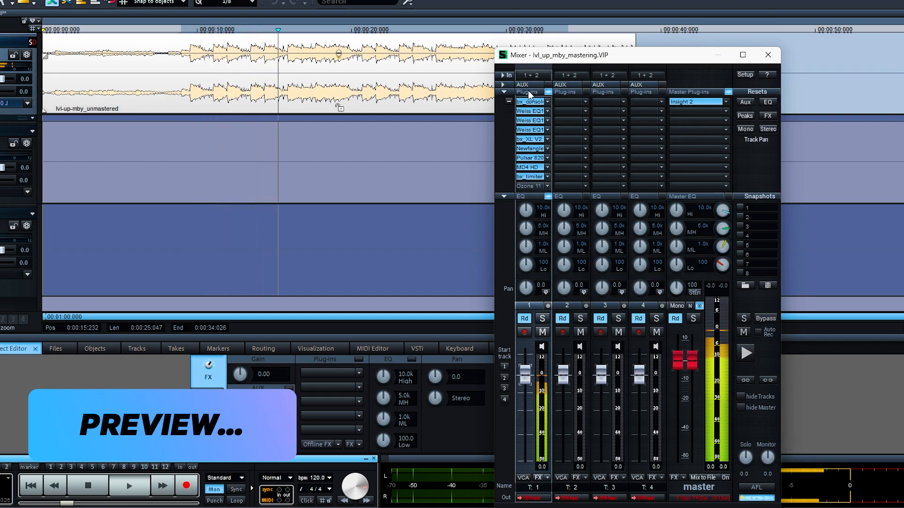
drag(579, 61, 610, 87)
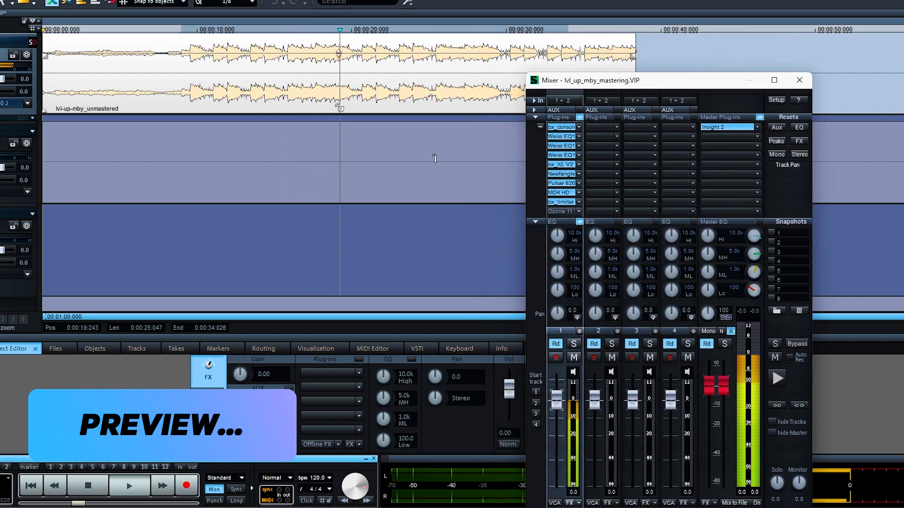
drag(611, 83, 671, 69)
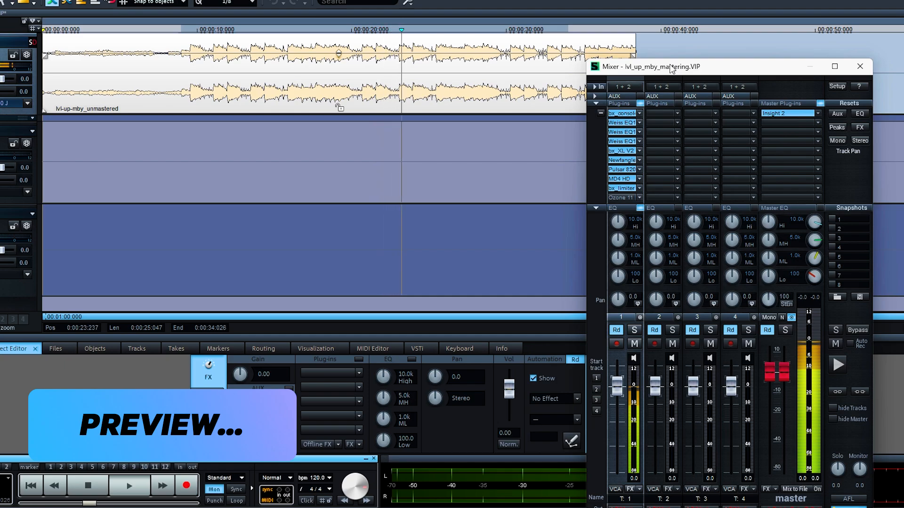
drag(672, 69, 571, 54)
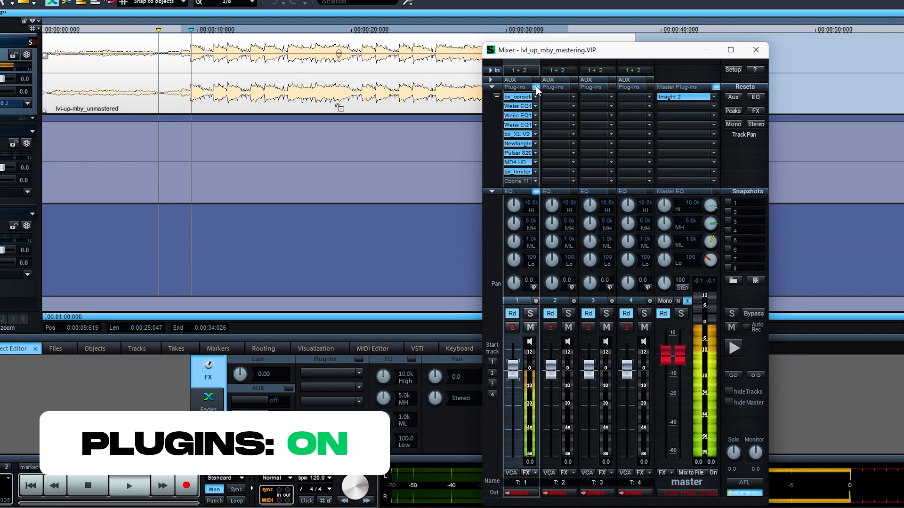
Compare track 1 with its whole plug-in chain off and on during playback, and stop playback
click(536, 86)
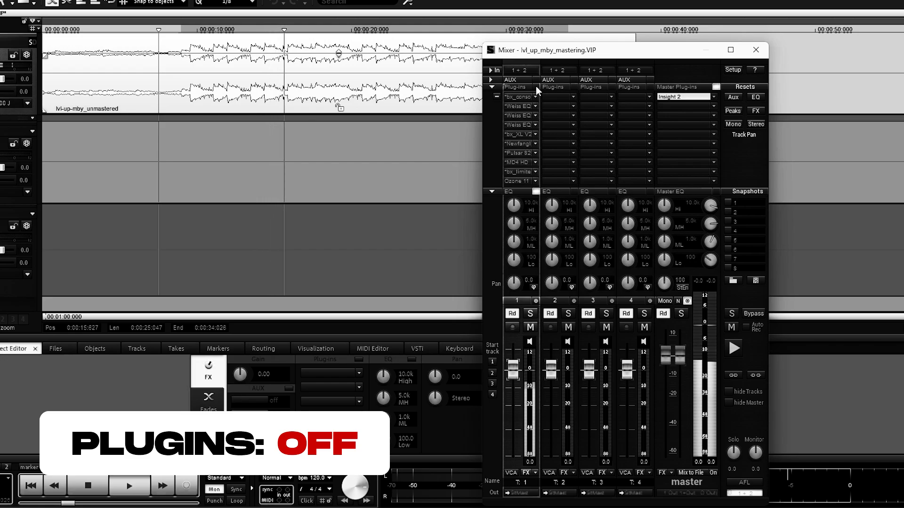
click(536, 86)
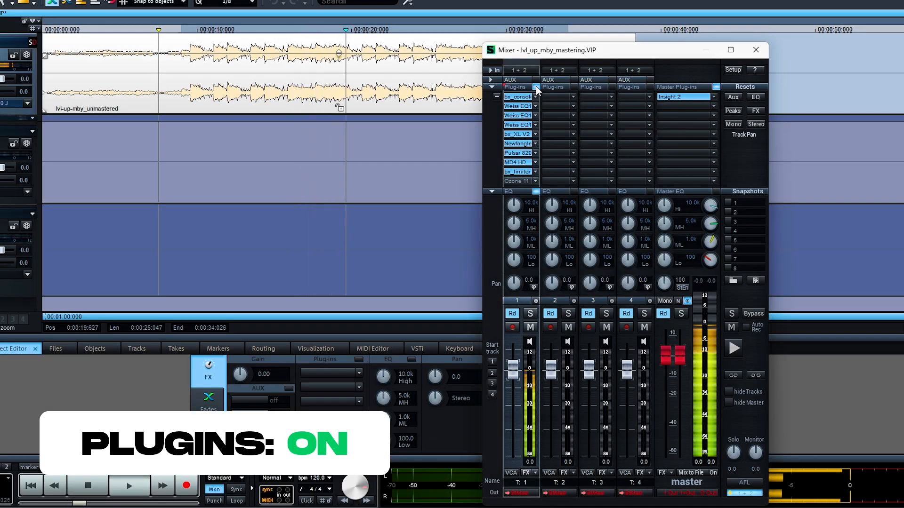
click(535, 86)
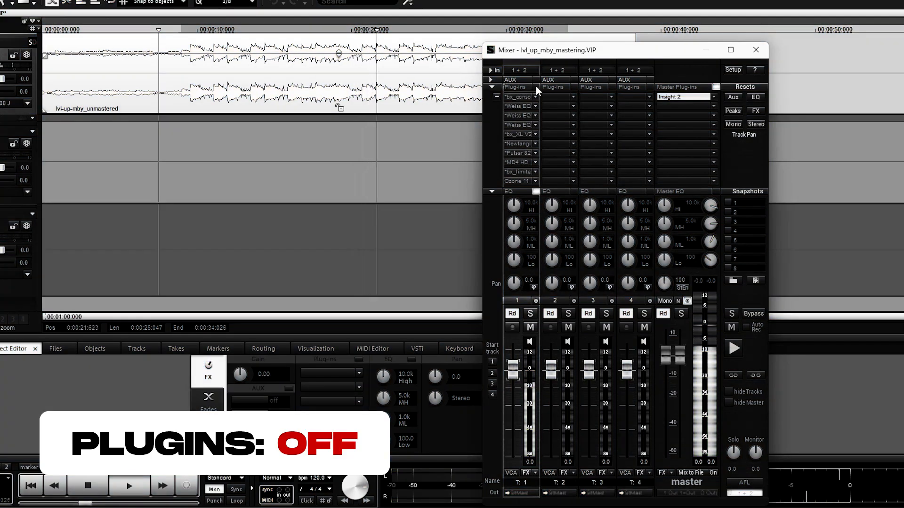
click(536, 86)
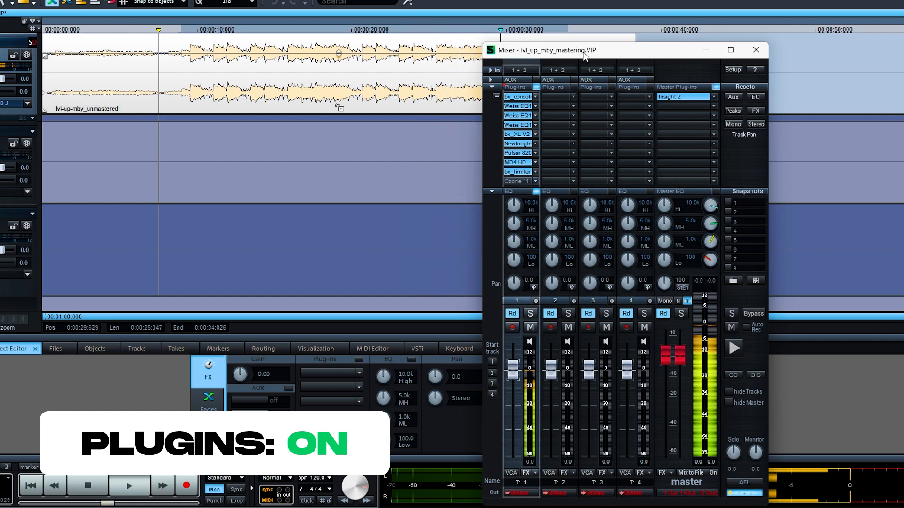
key(space)
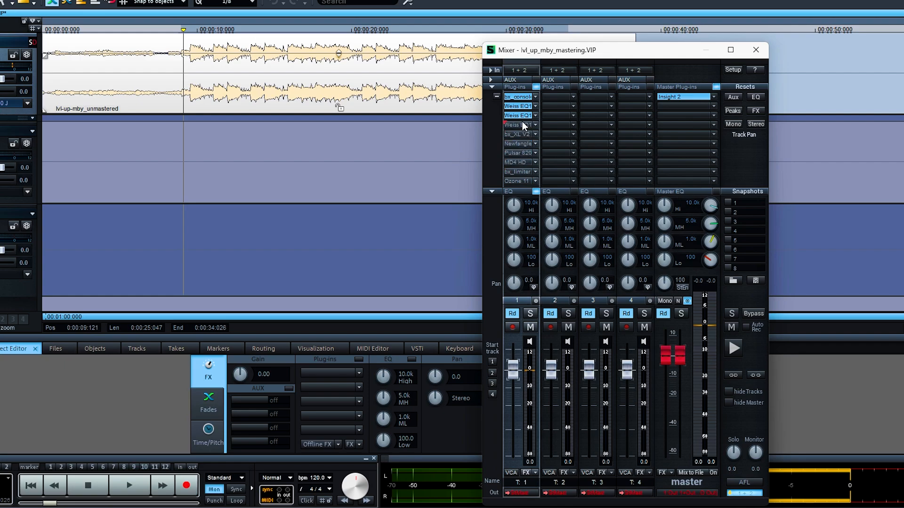
Open the bx_console SSL 9000 J plug-in on track 1, audition it with a short playback and close it
click(516, 97)
drag(506, 55, 424, 58)
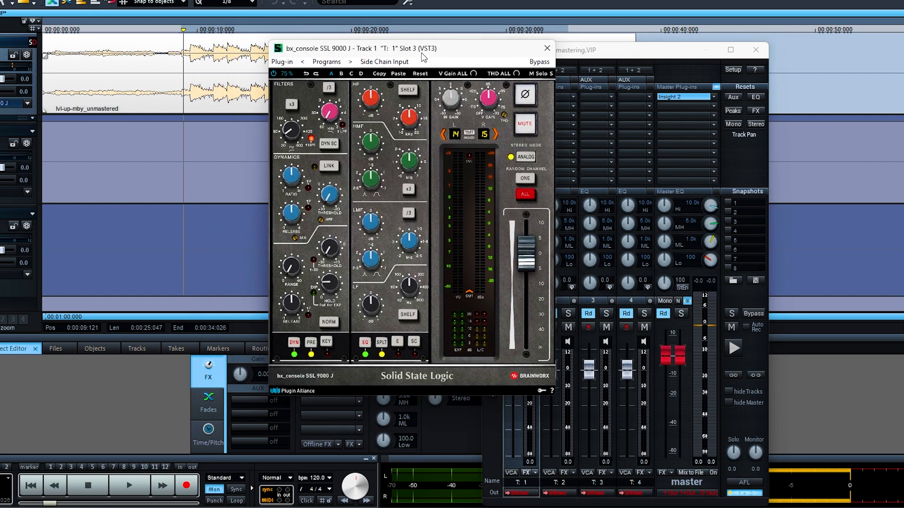
drag(424, 57, 481, 63)
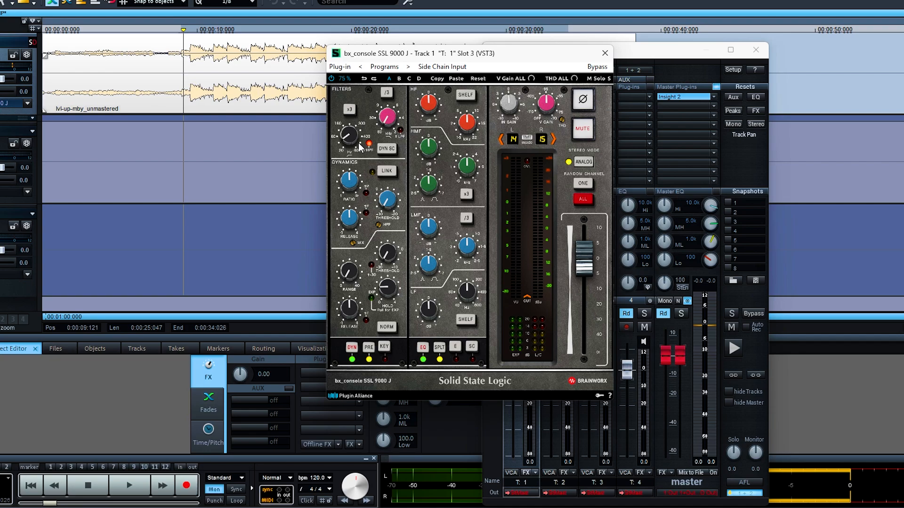
key(space)
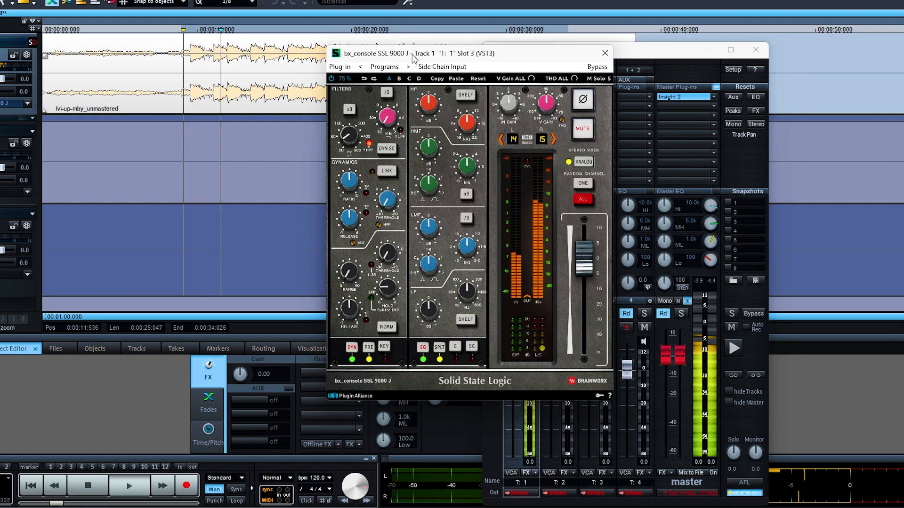
key(space)
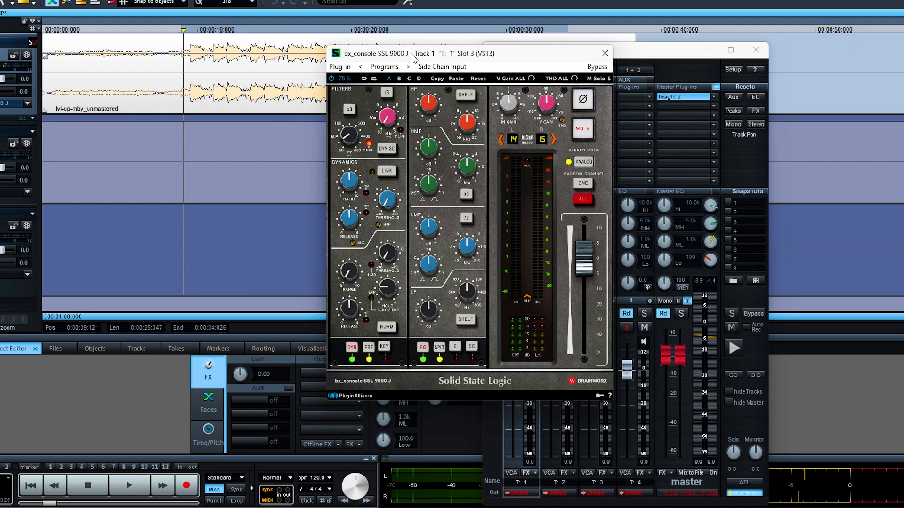
click(604, 53)
Open the first Weiss EQ1 on track 1 and examine its mid/side curves for channels 1 and 2
click(515, 107)
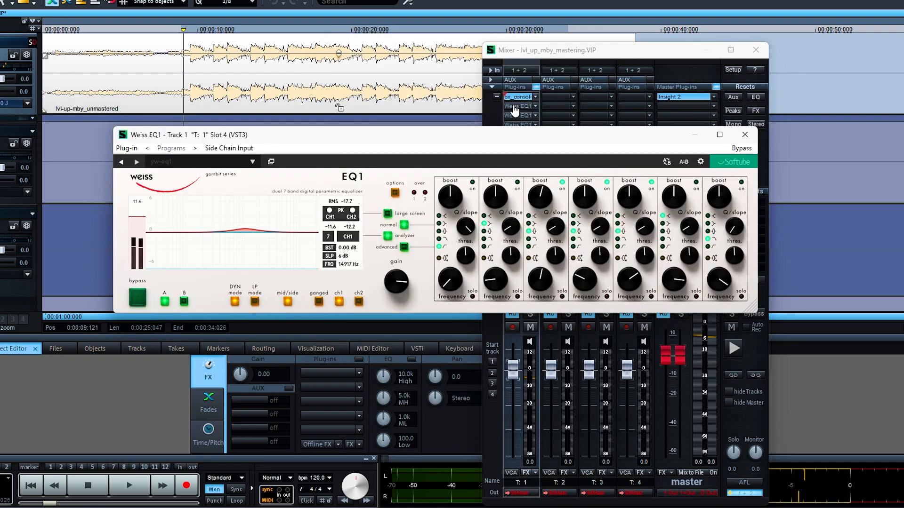
click(287, 302)
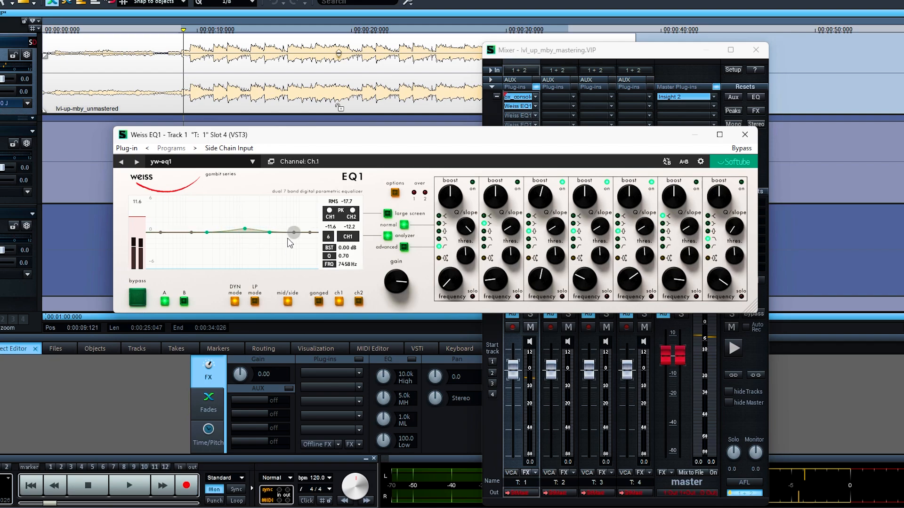
click(358, 301)
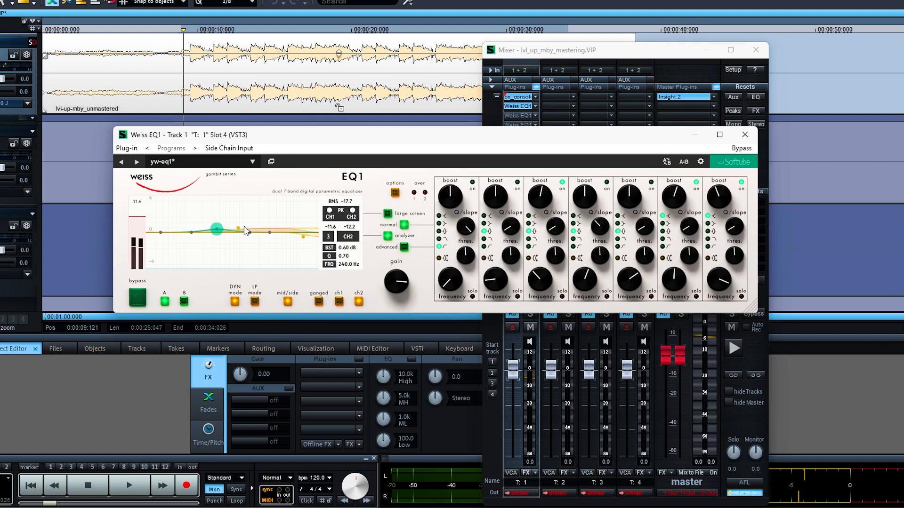
click(339, 302)
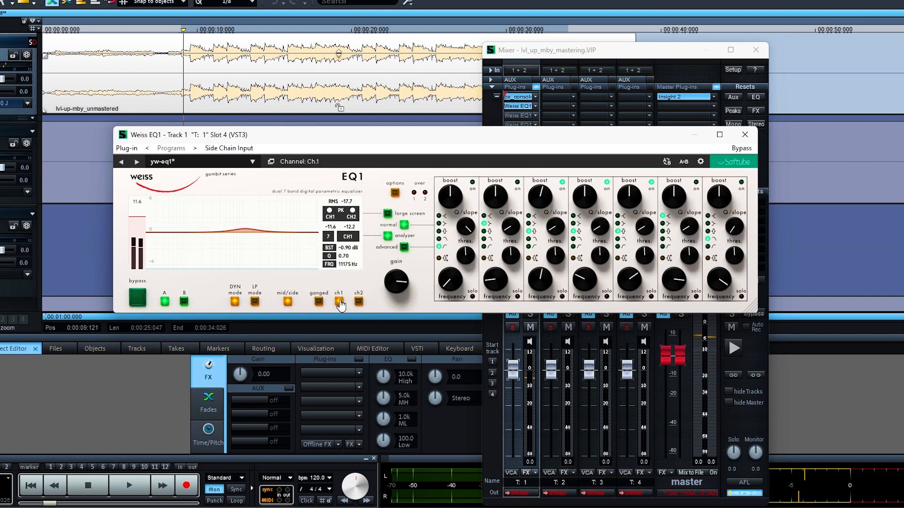
Audition the first Weiss EQ1 during playback while switching between its channel 1 and 2 views, and close it
key(space)
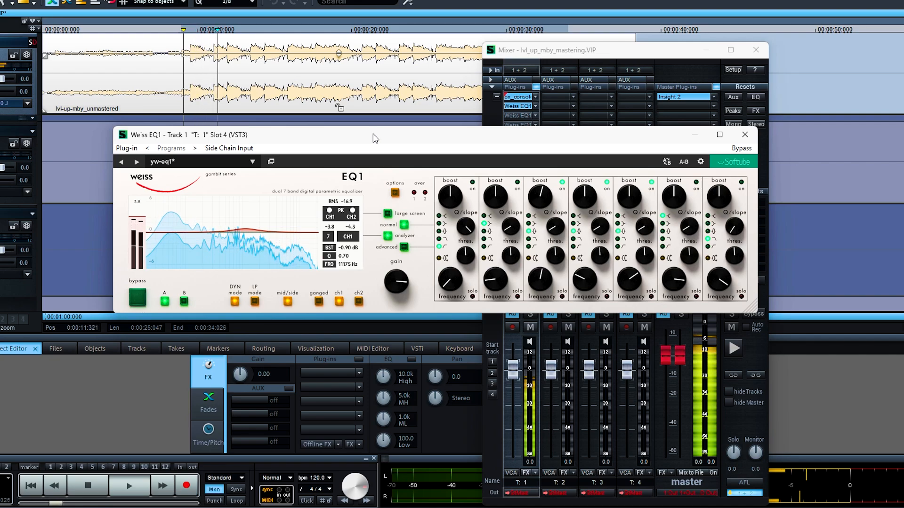
click(339, 302)
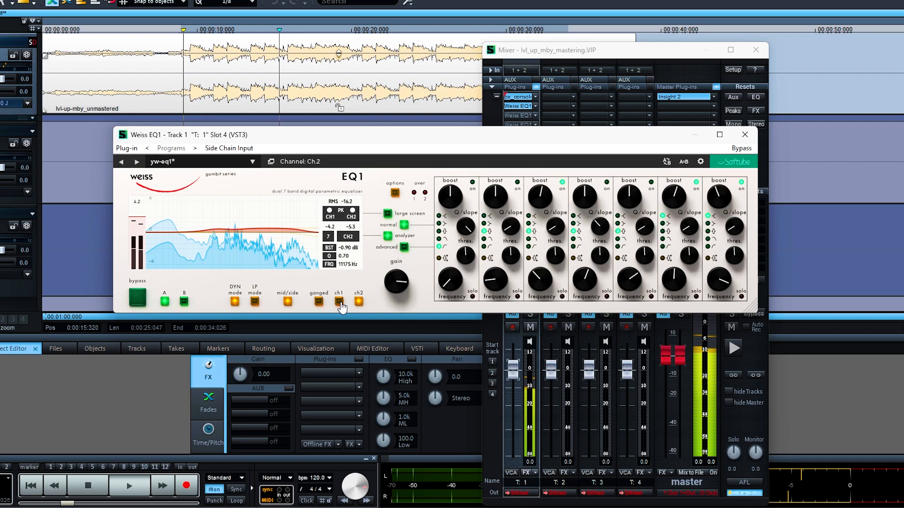
click(339, 302)
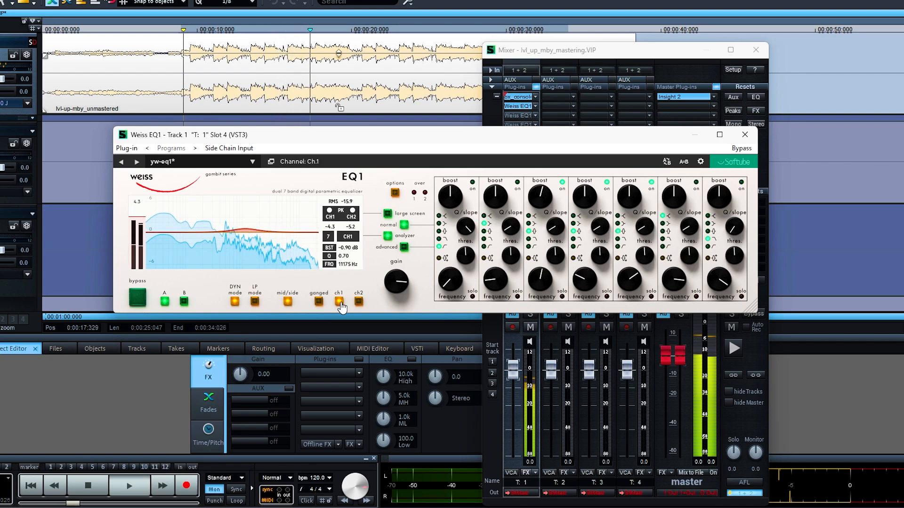
key(space)
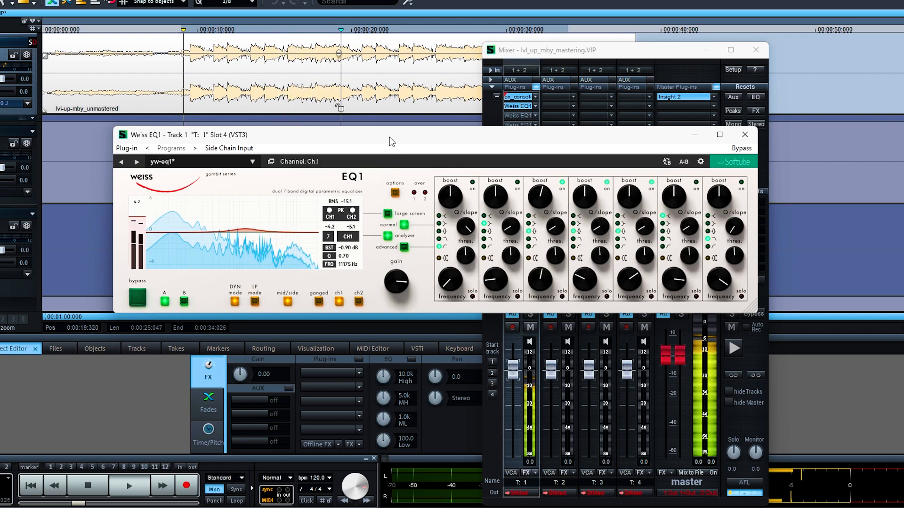
click(743, 136)
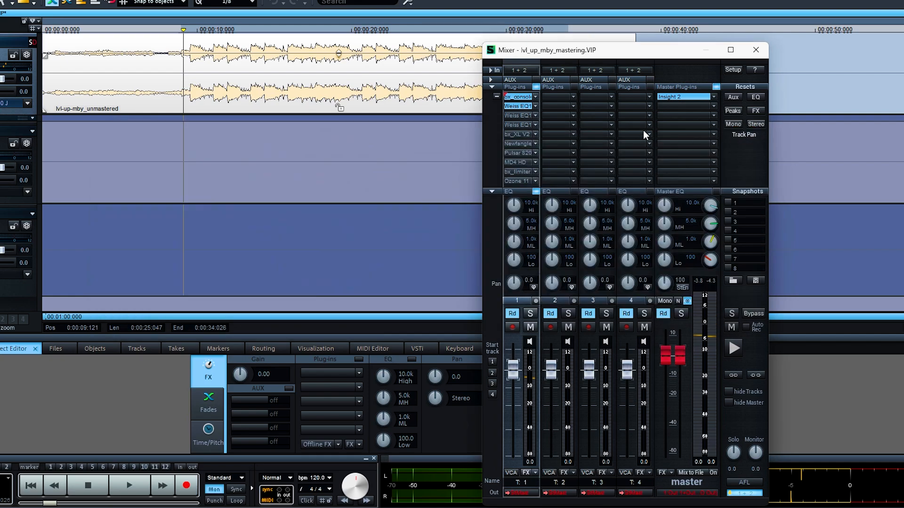
Open the second Weiss EQ1 on track 1, view its channel 1 curve and audition it with a playback
click(516, 115)
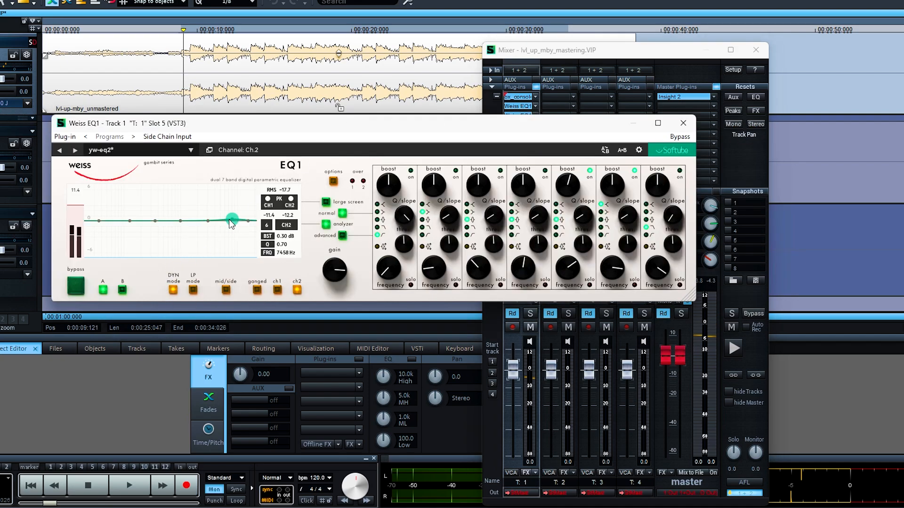
click(277, 290)
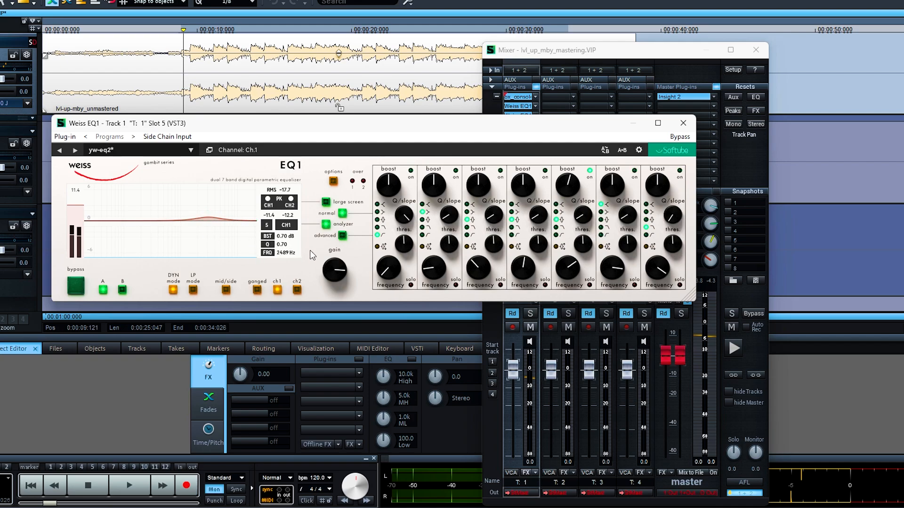
key(space)
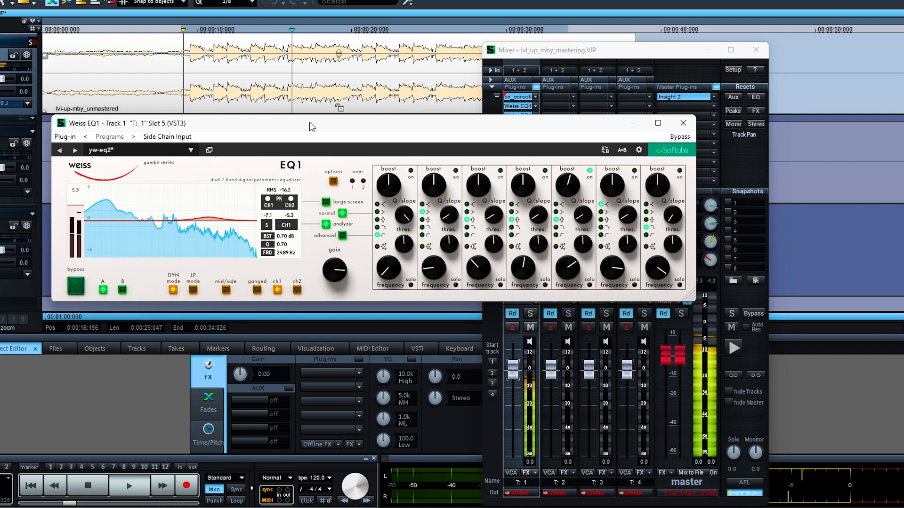
key(space)
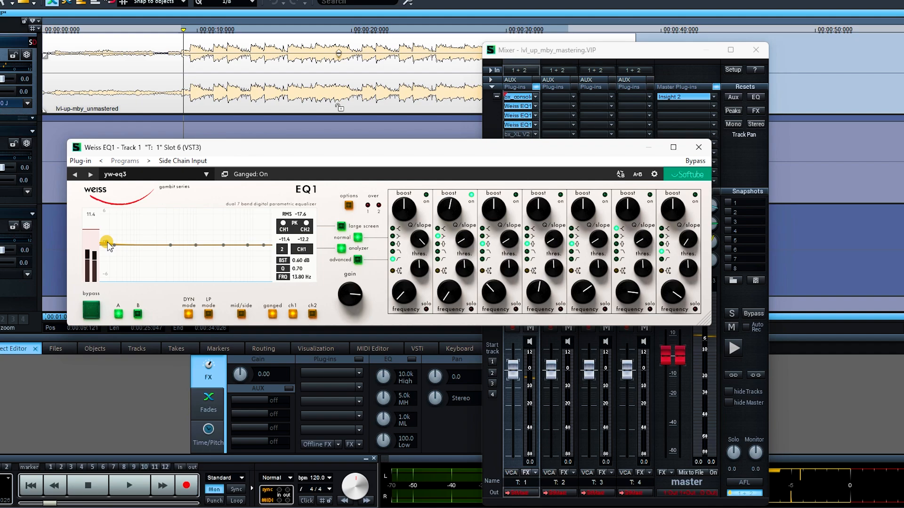
Audition the third Weiss EQ1 on track 1, preset yw-eq3, with a playback and close it
key(space)
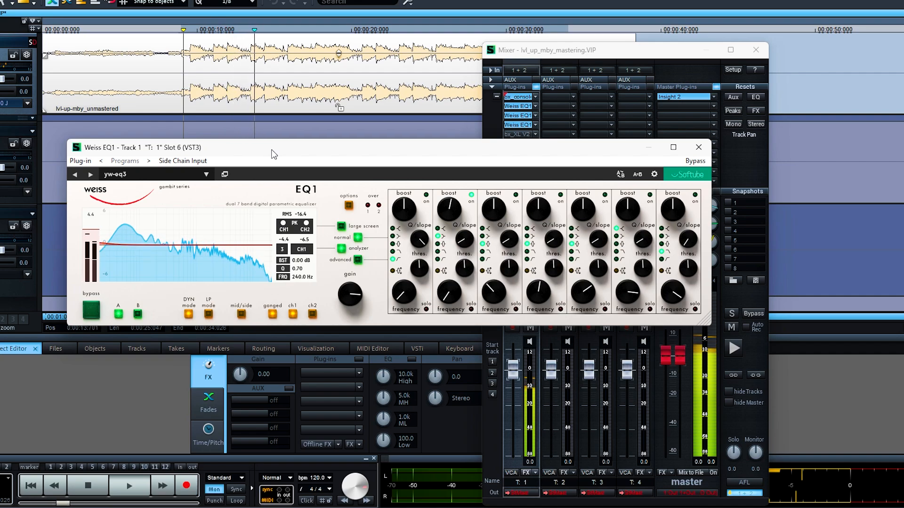
drag(271, 150, 358, 155)
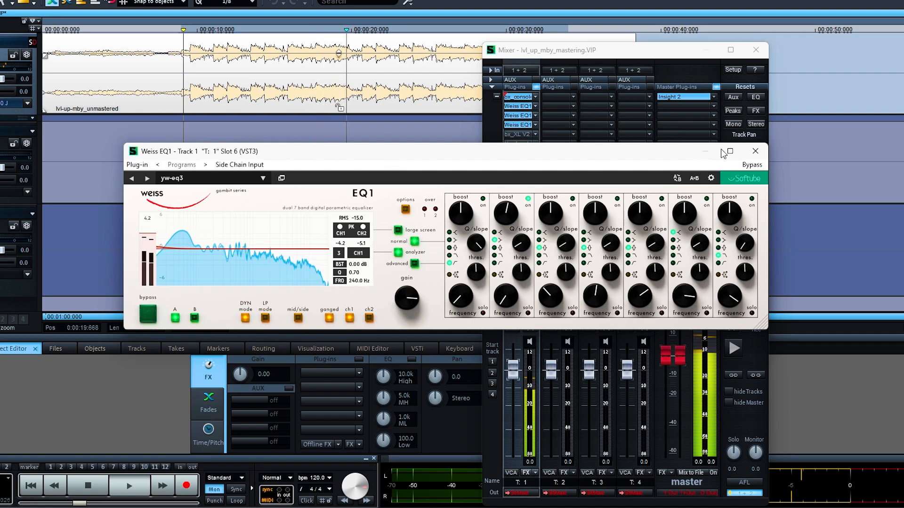
key(space)
click(755, 152)
Open the bx_XL V2 mastering limiter on track 1, audition it with a playback and close it
click(519, 135)
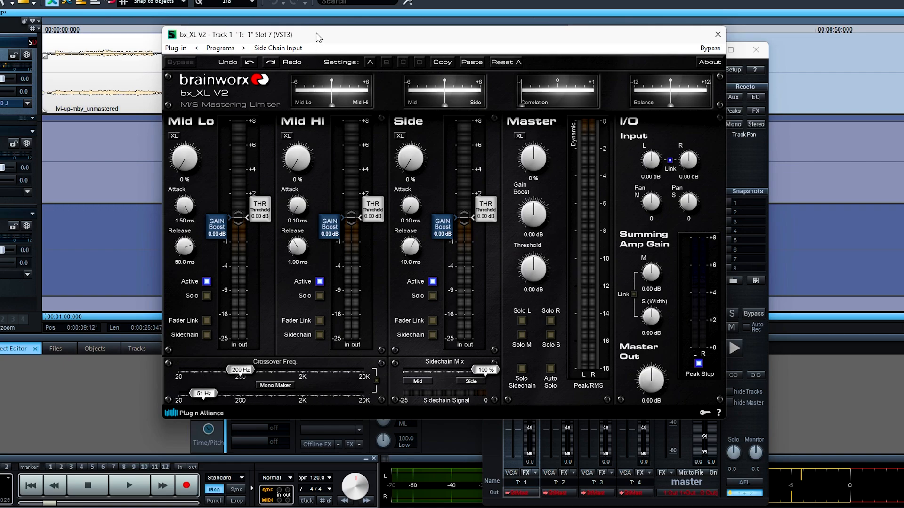
key(space)
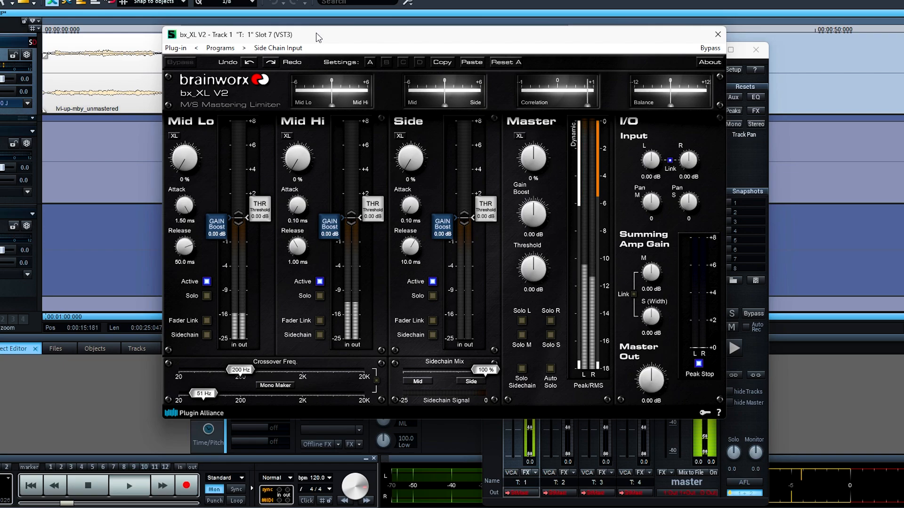
key(space)
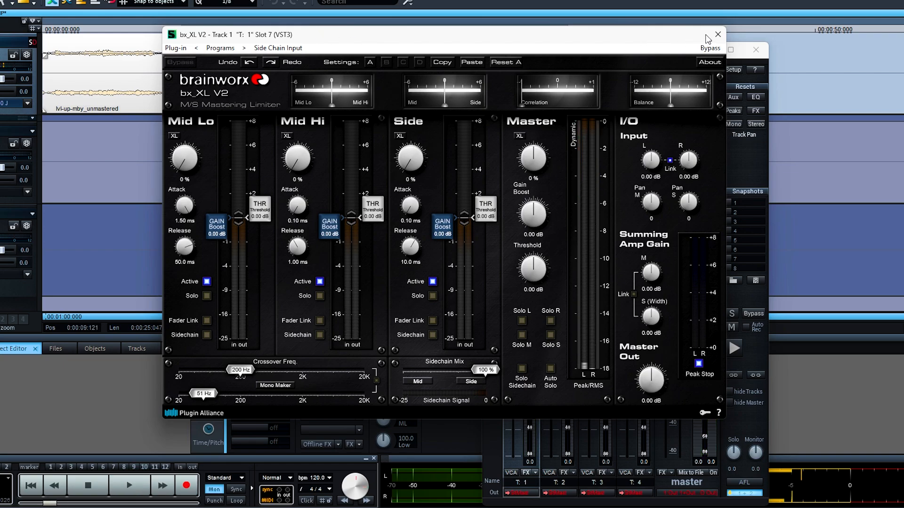
click(715, 34)
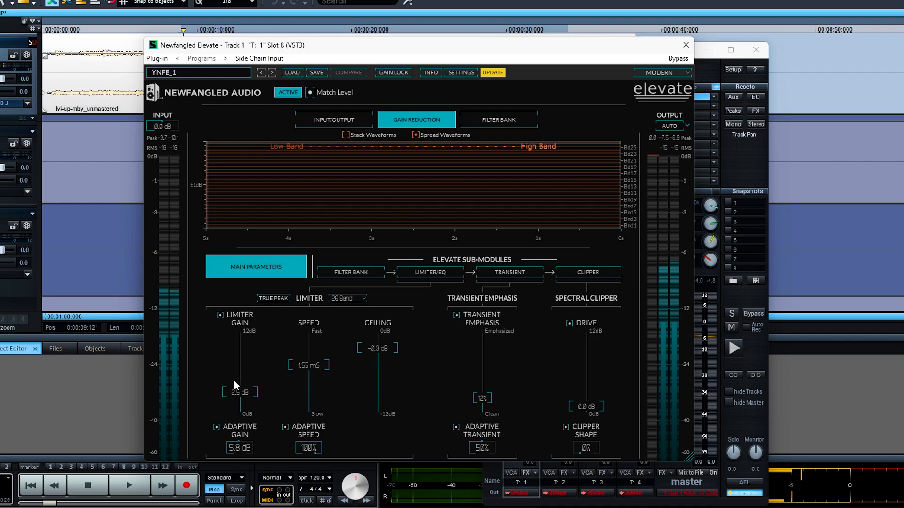
Examine Elevate's Limiter/EQ and Transient sub-modules, return to Limiter/EQ and start playback
click(430, 273)
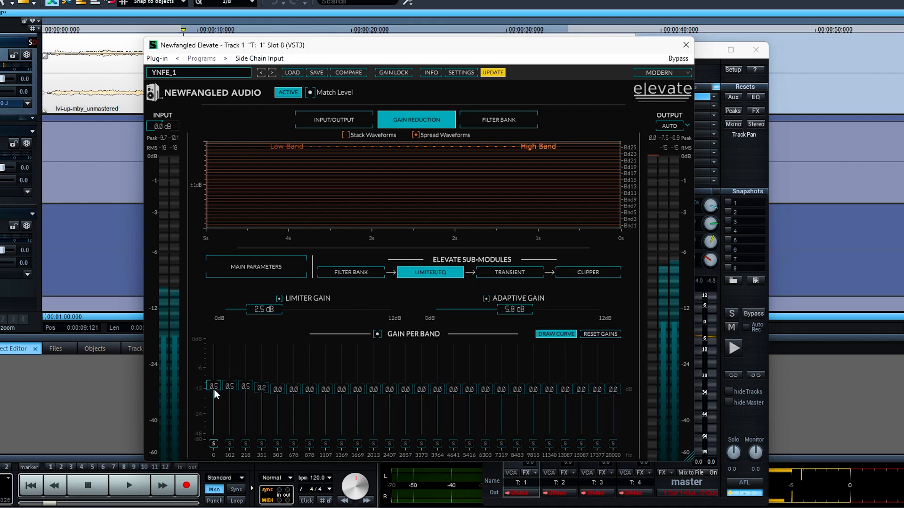
click(506, 273)
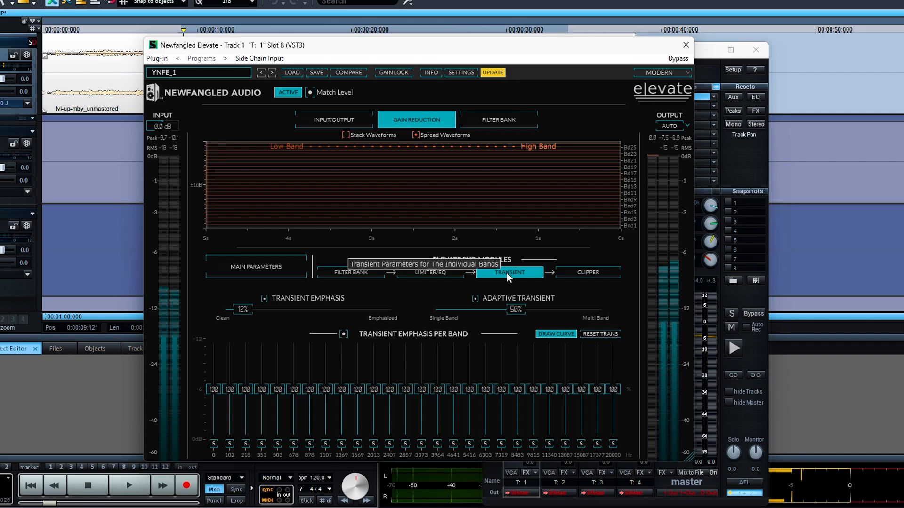
click(430, 273)
key(space)
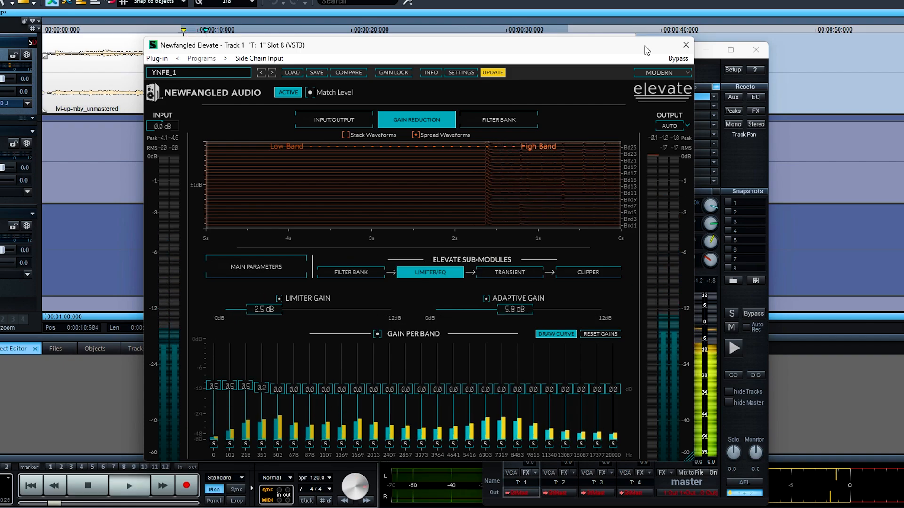
Audition Elevate during playback across its main parameters, sub-modules, filter bank and gain reduction views, and close it
click(264, 269)
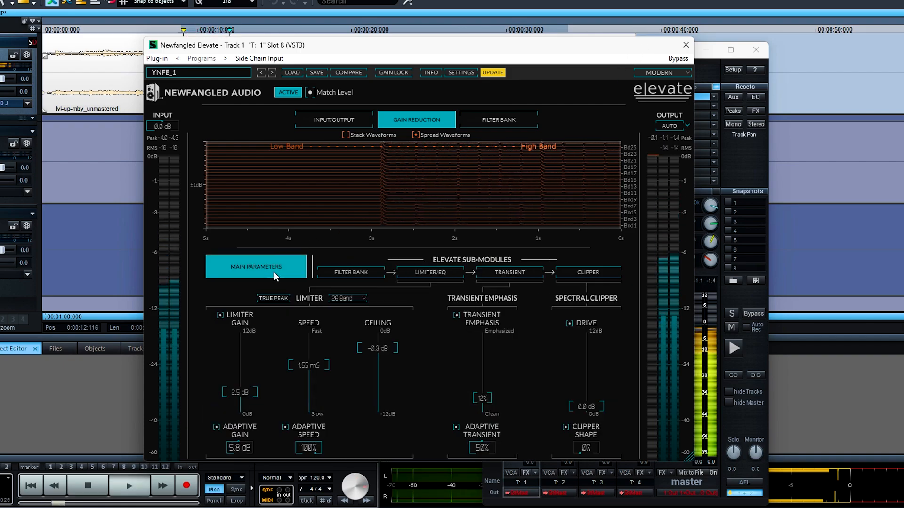
click(352, 271)
click(449, 274)
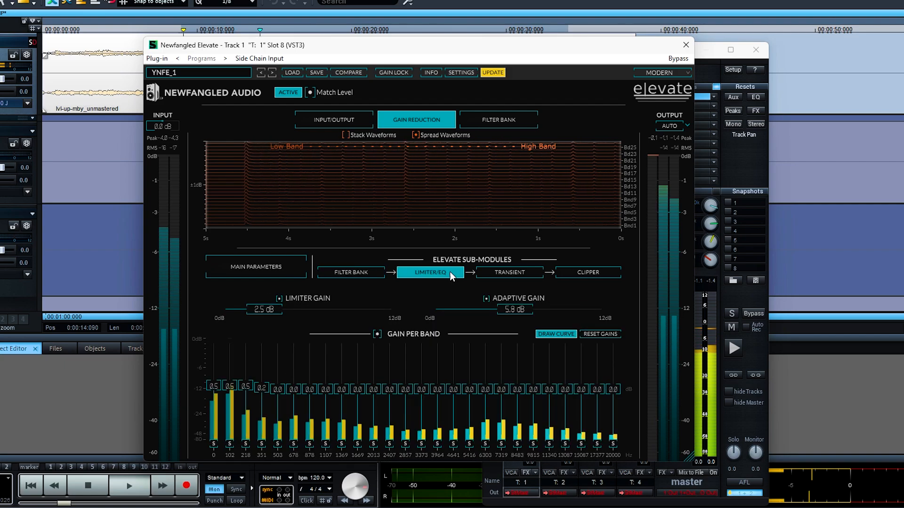
click(515, 273)
click(506, 122)
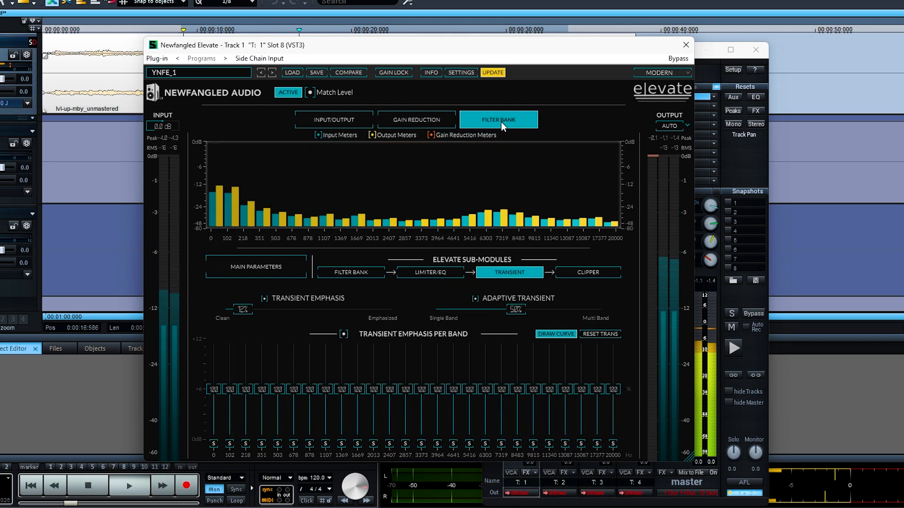
click(434, 120)
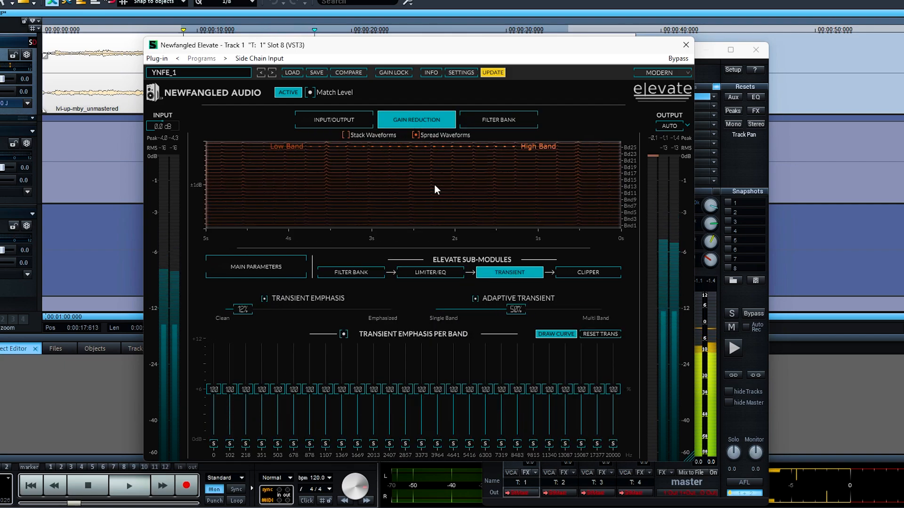
click(418, 275)
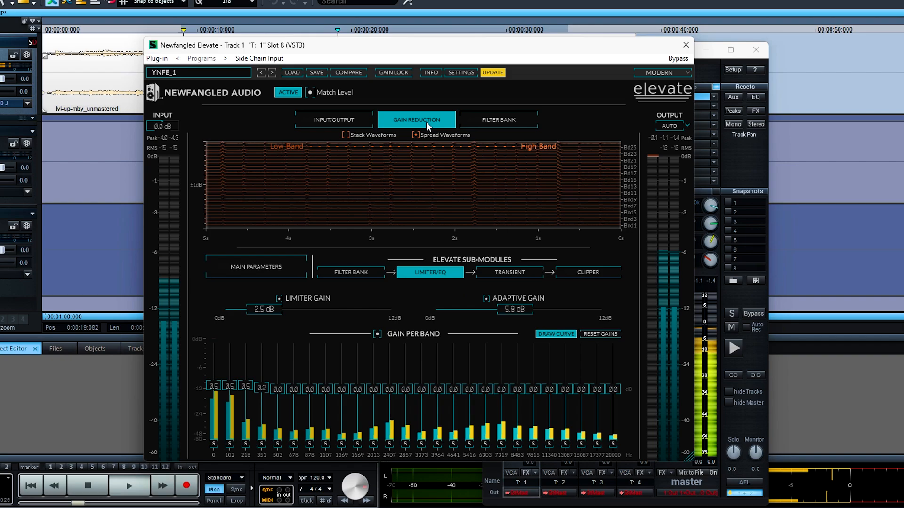
click(685, 46)
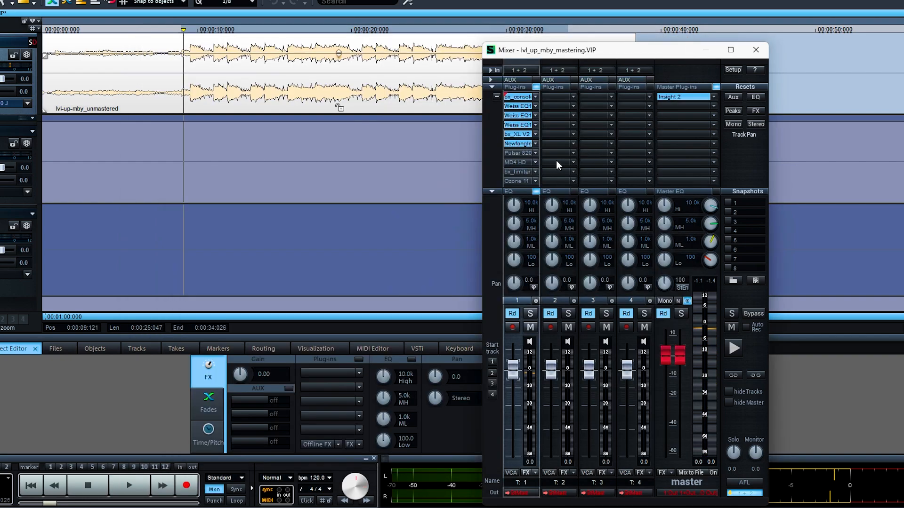
Open the Pulsar 8200 on track 1, audition it with a playback and close it
click(516, 152)
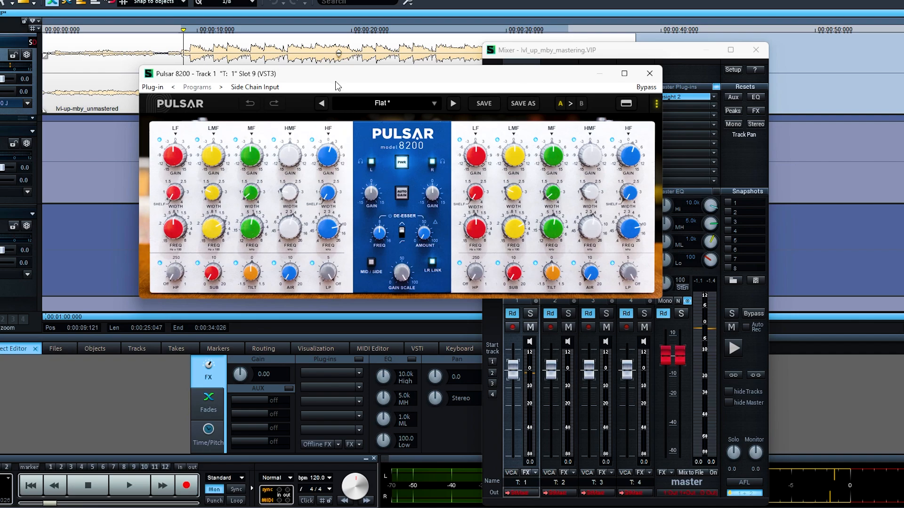
drag(333, 74, 345, 93)
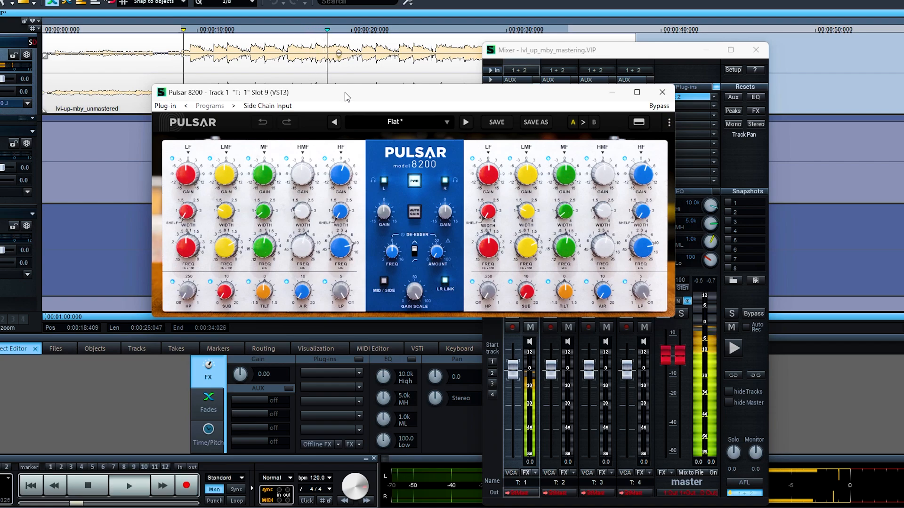
key(space)
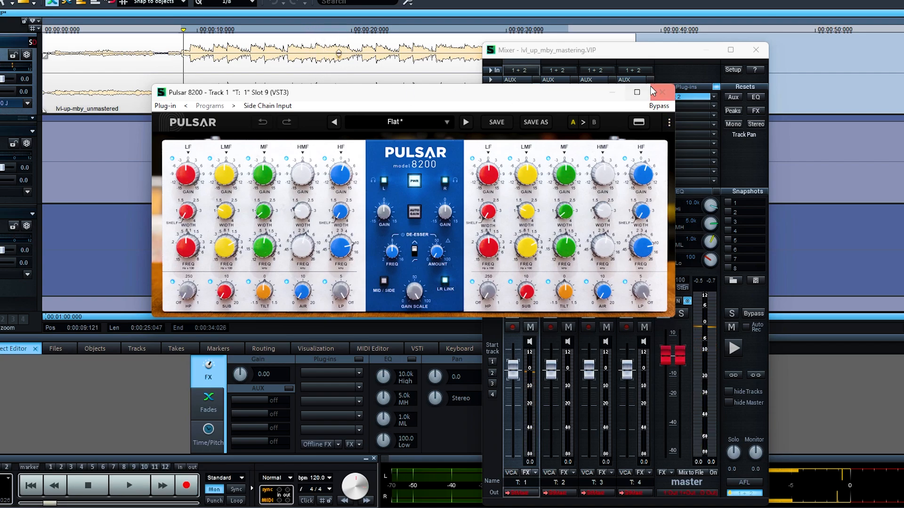
click(653, 92)
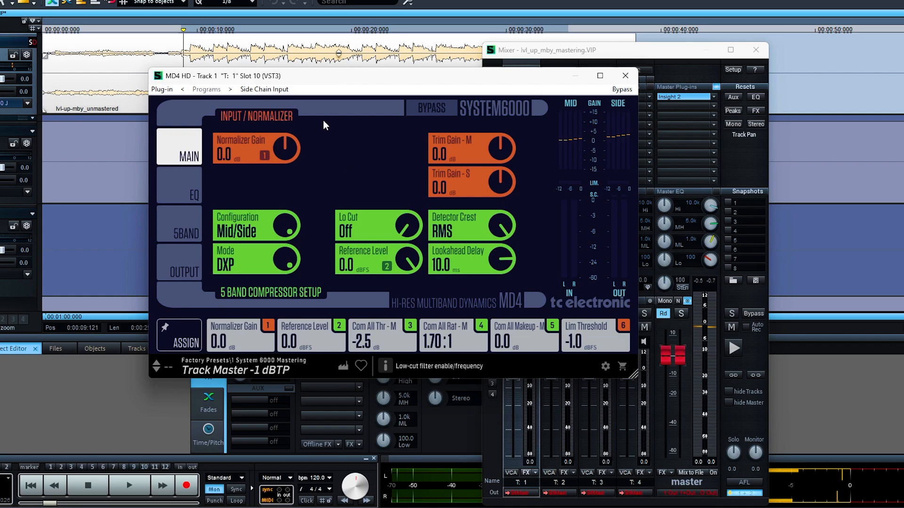
Audition the MD4 HD on track 1 with a playback, viewing its main and EQ pages, and close it
click(185, 191)
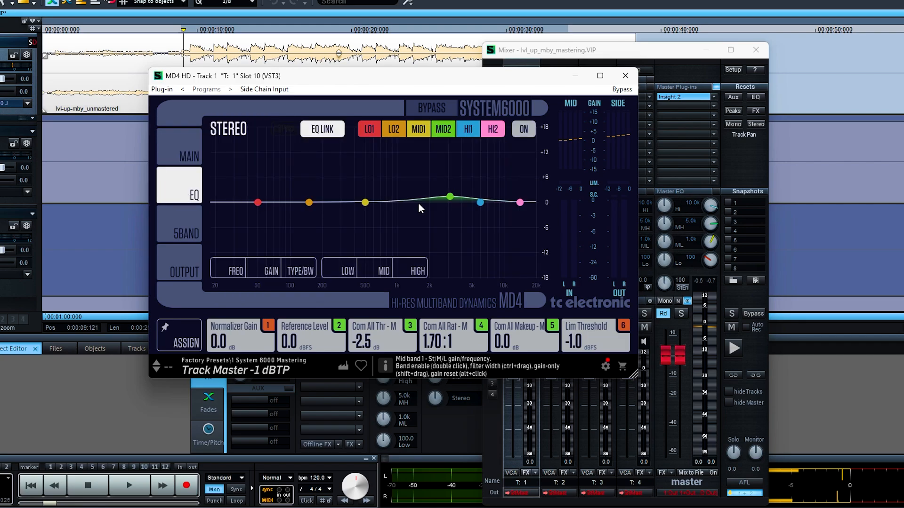
click(185, 150)
key(space)
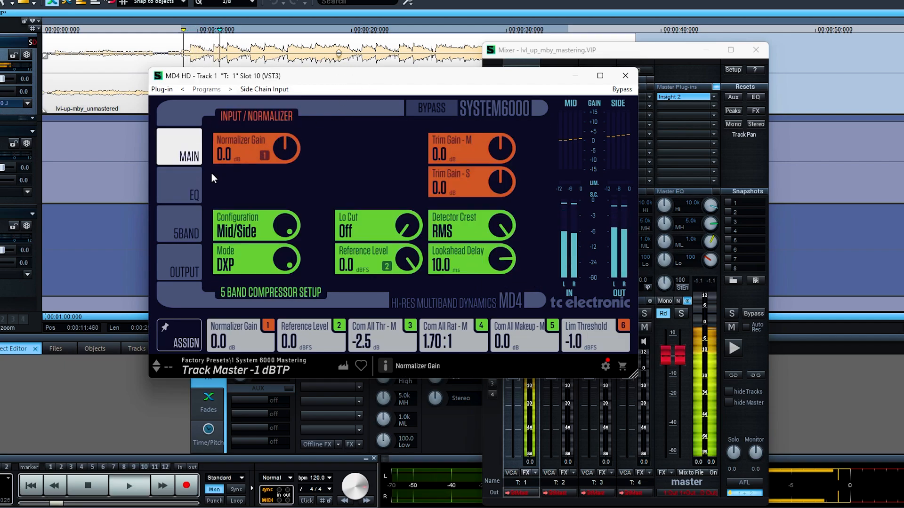
click(195, 184)
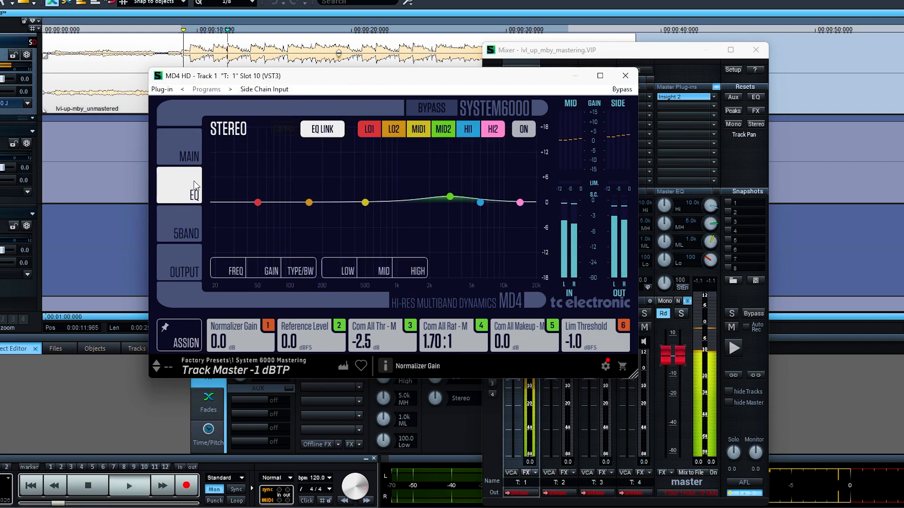
click(189, 157)
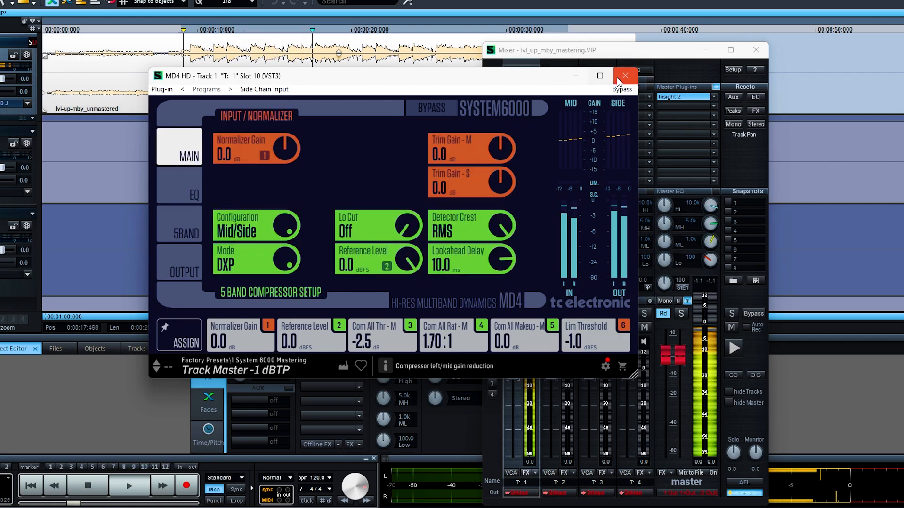
key(space)
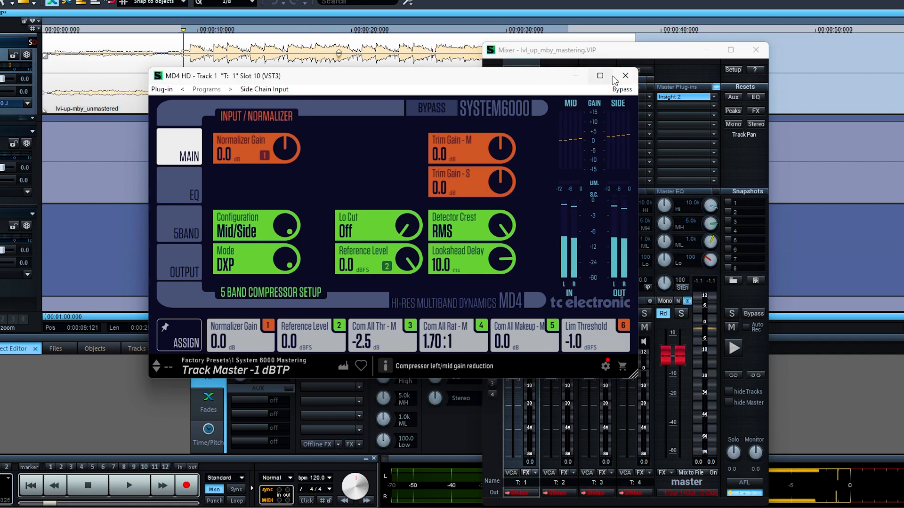
click(625, 75)
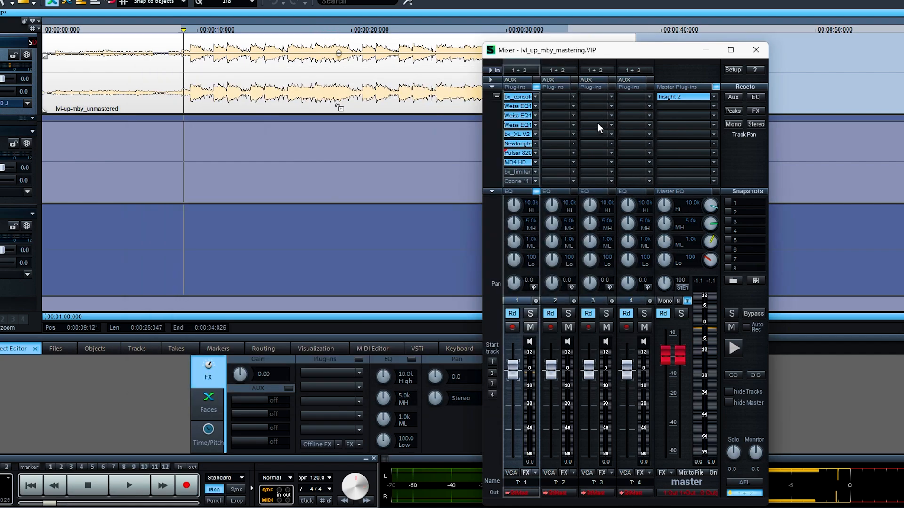
Open the bx_limiter True Peak on track 1, compare it bypassed and active during playback, and close it
click(515, 172)
drag(269, 73, 315, 83)
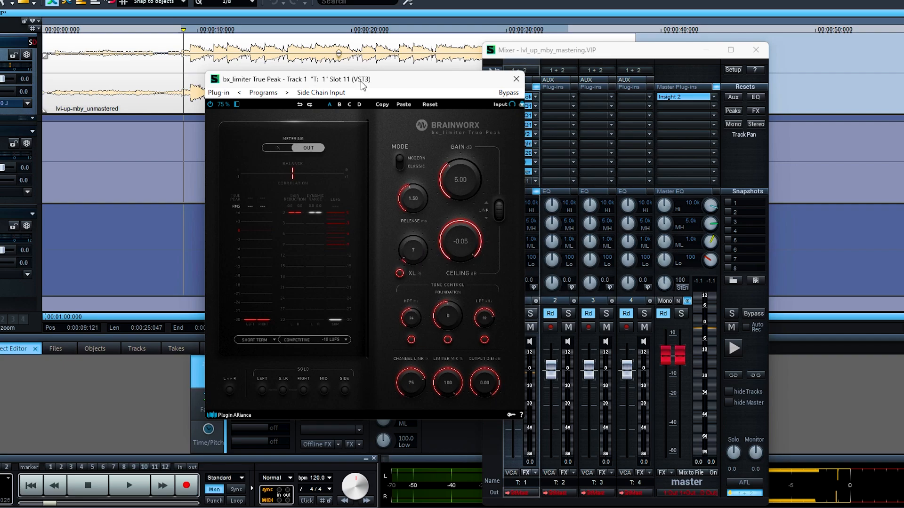
key(space)
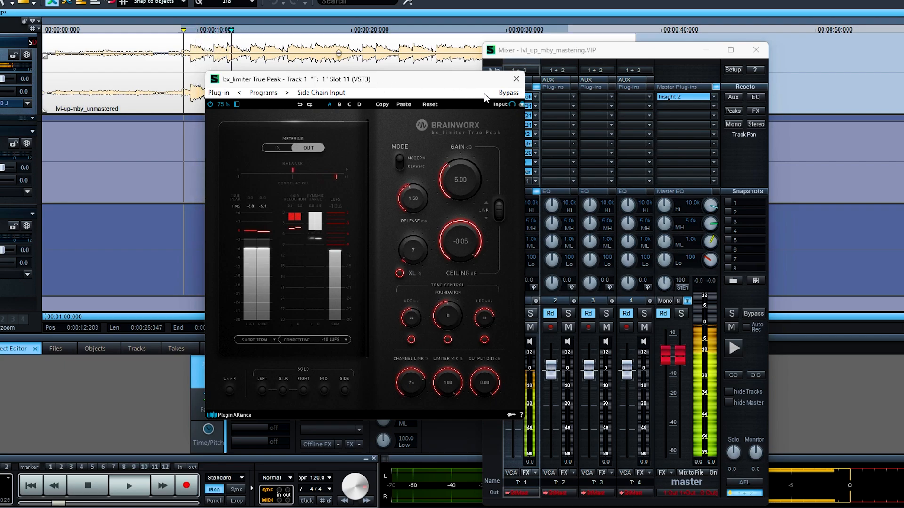
click(504, 95)
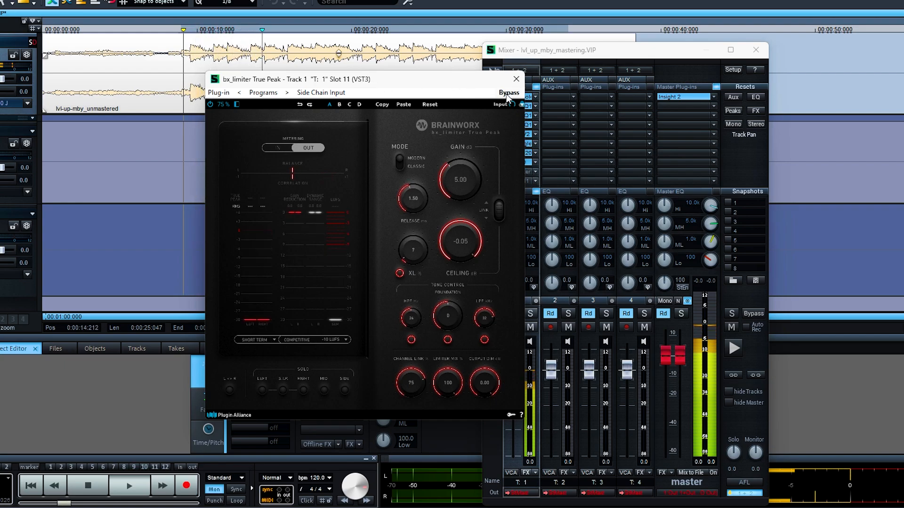
click(506, 95)
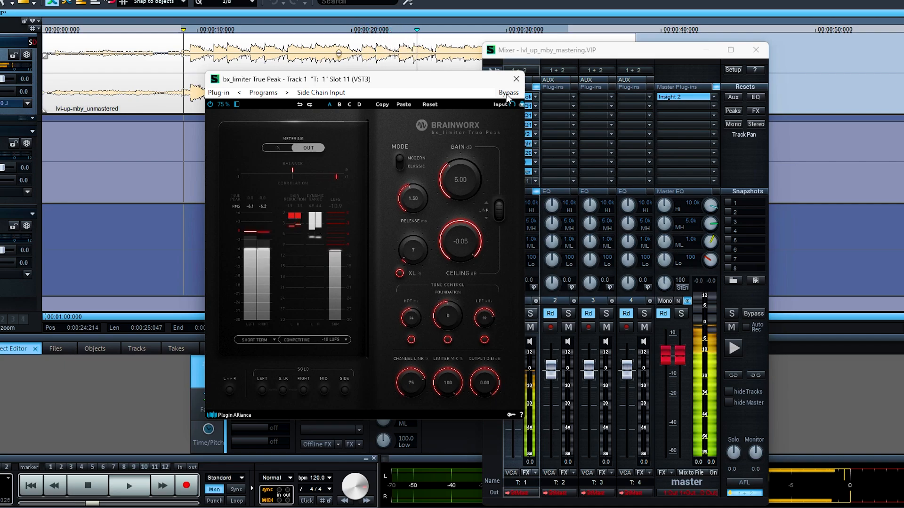
key(space)
click(516, 79)
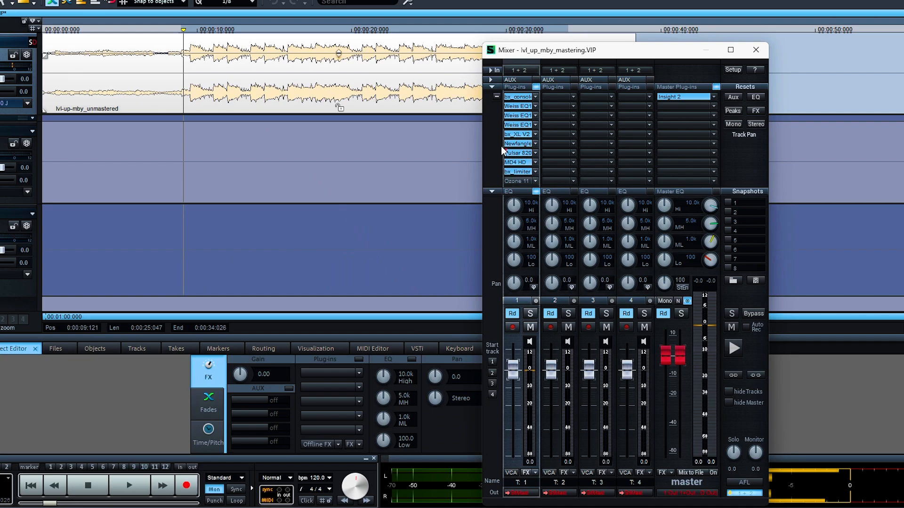
Open the Ozone 11 Maximizer on track 1 and audition it with a playback
click(513, 181)
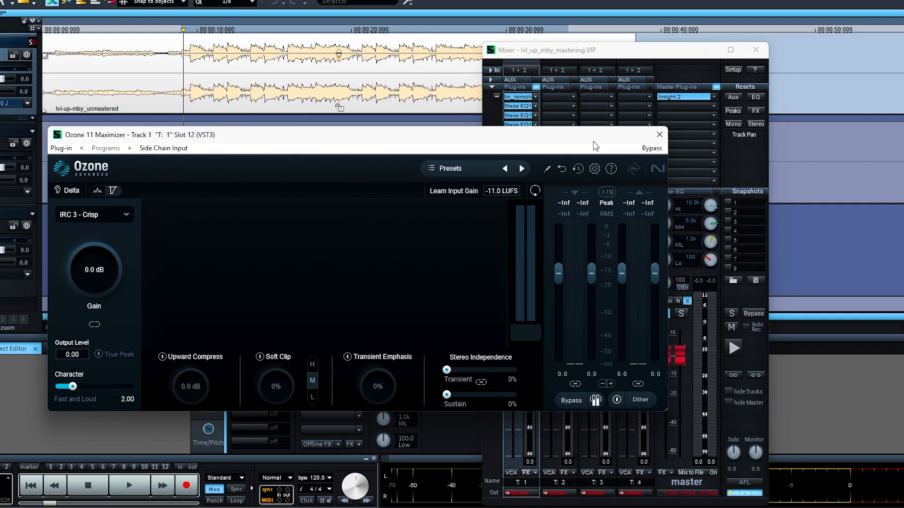
key(space)
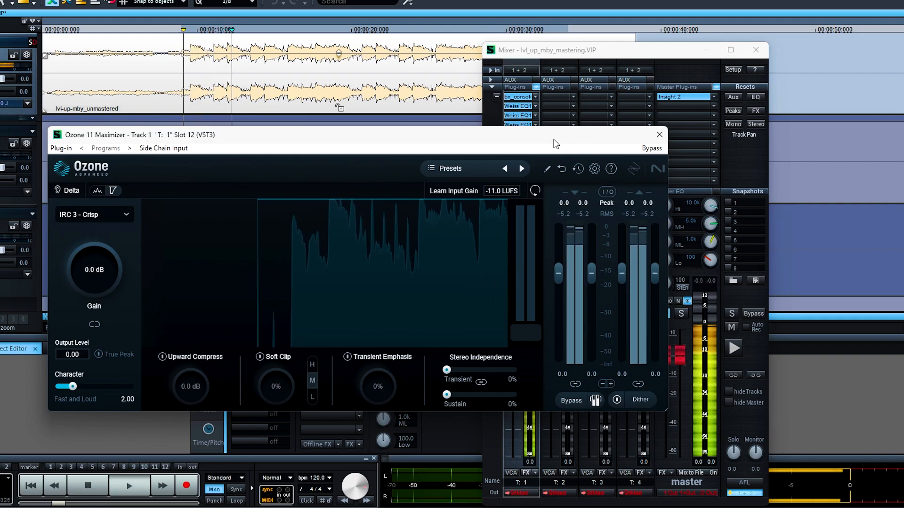
Play a range of about 37 s over the unmastered clip and open the bx_console SSL 9000 J beside the mixer
drag(56, 47, 634, 60)
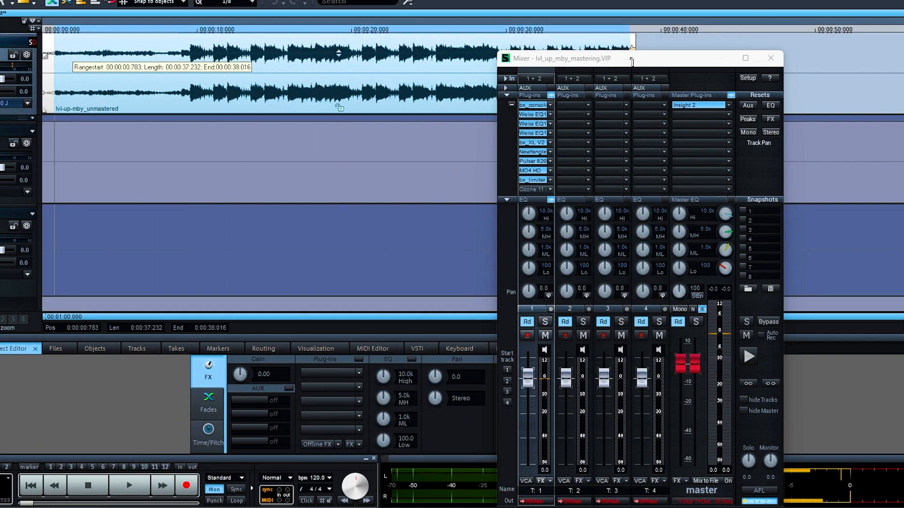
key(space)
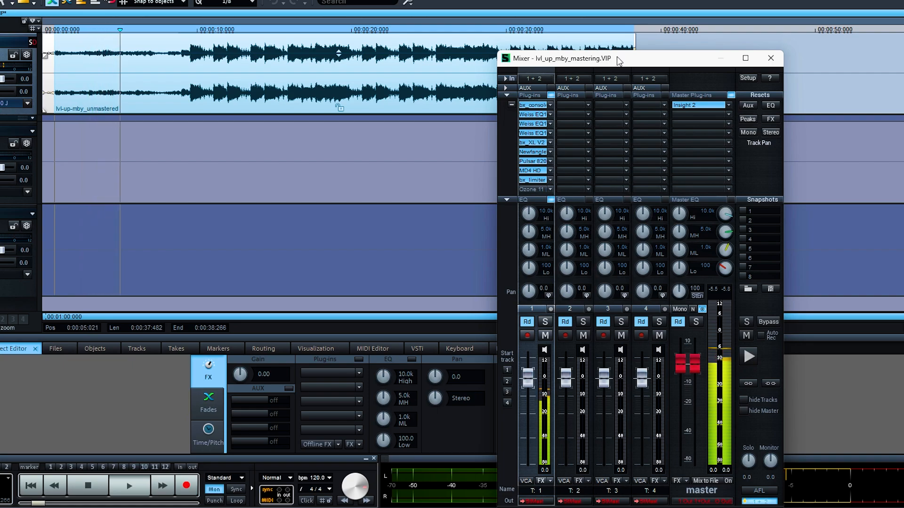
click(533, 105)
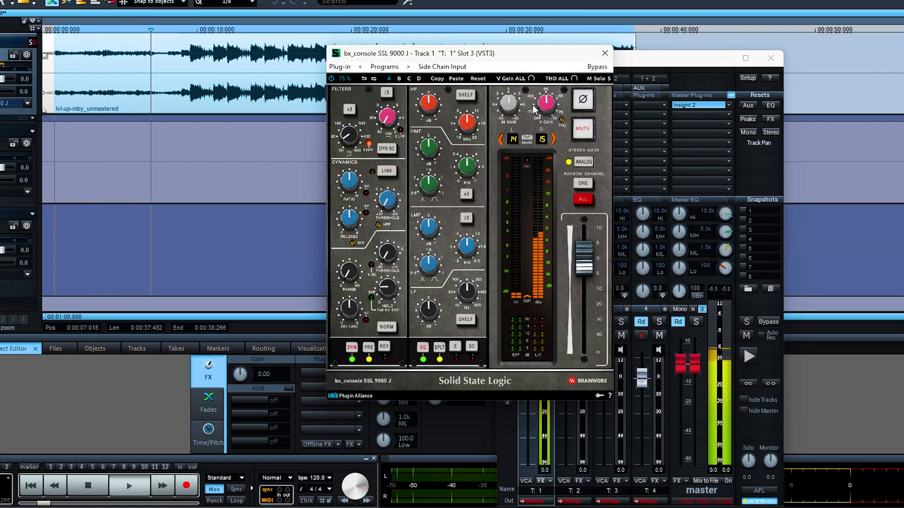
drag(509, 57, 287, 74)
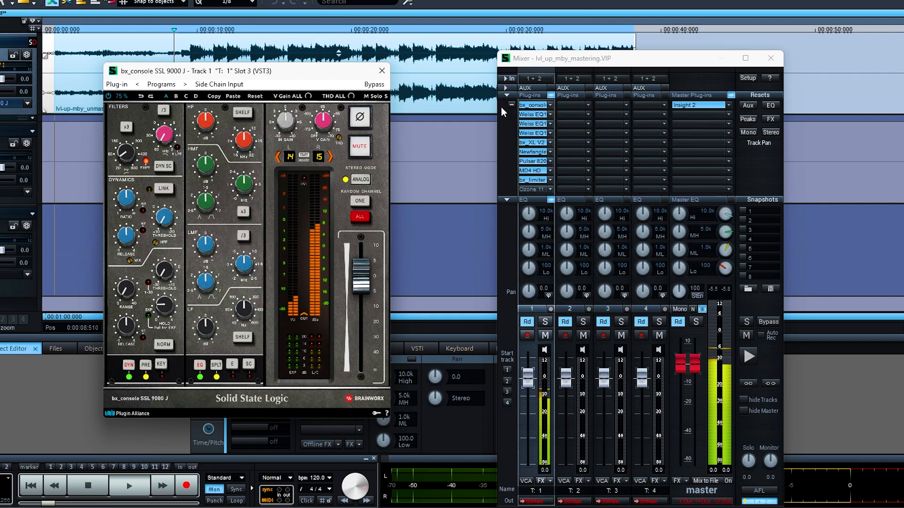
Open the three Weiss EQ1 instances on track 1 (yw-eq1, yw-eq2, yw-eq3) during playback
click(535, 118)
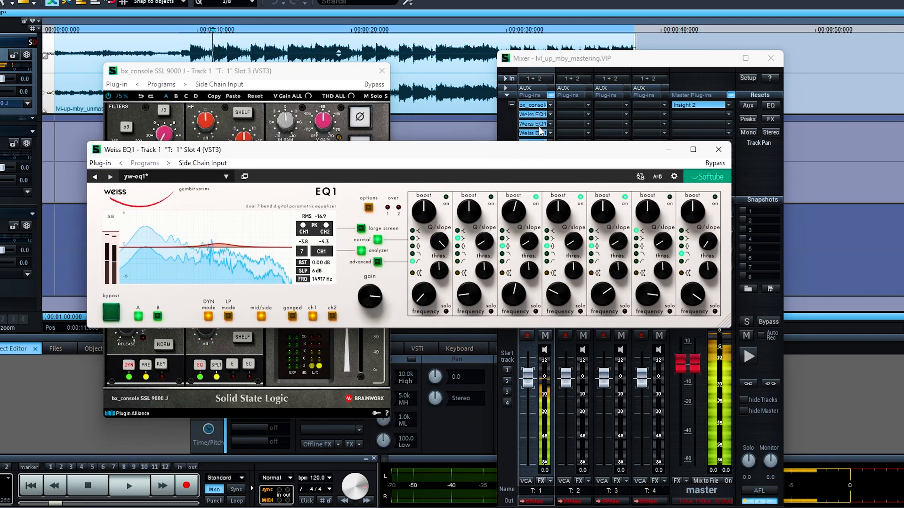
click(536, 123)
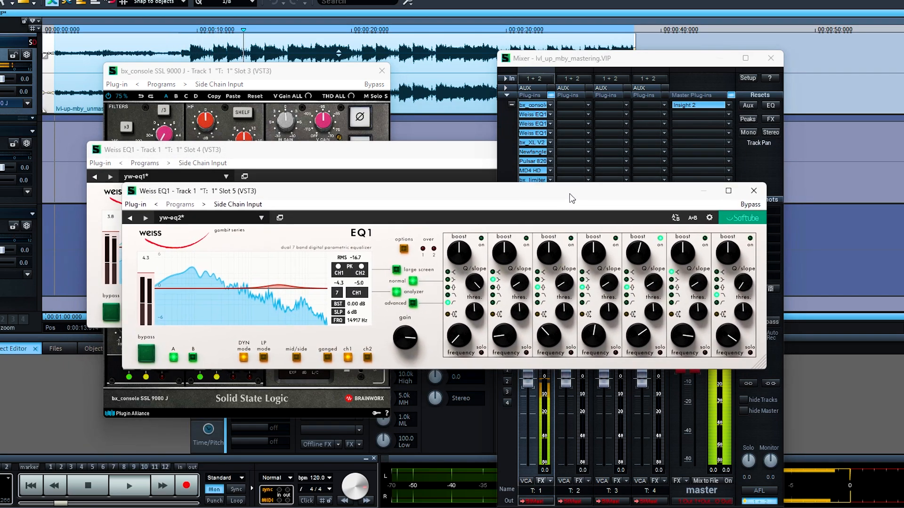
click(532, 133)
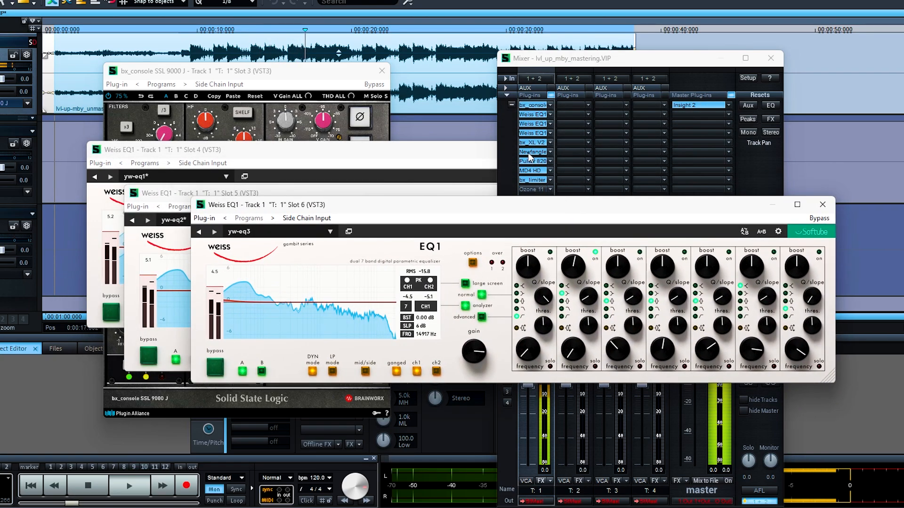
View Newfangled Elevate and the bx_XL V2 on track 1 during playback, closing each one again
click(529, 153)
click(531, 156)
click(686, 45)
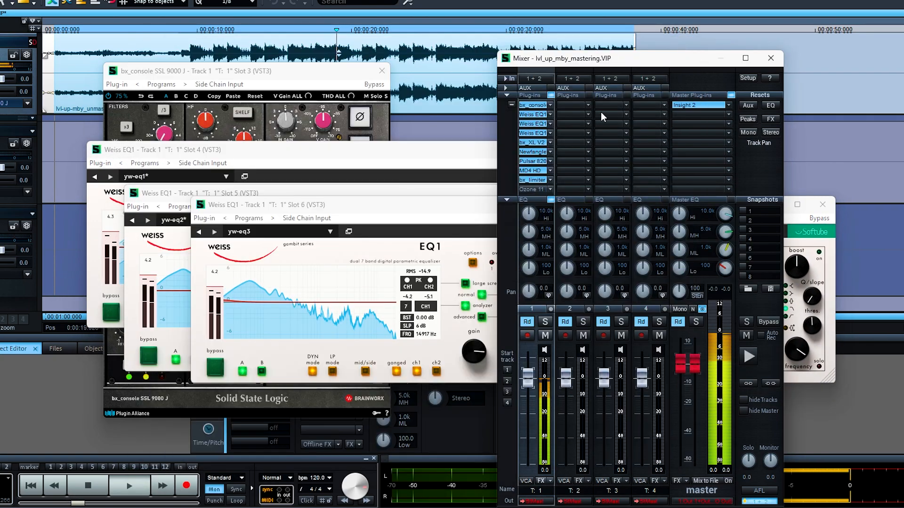
click(531, 140)
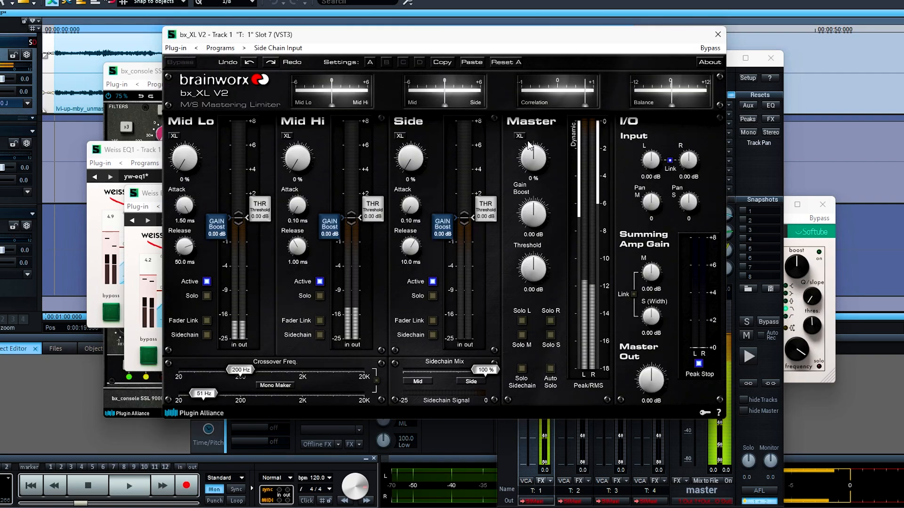
click(718, 35)
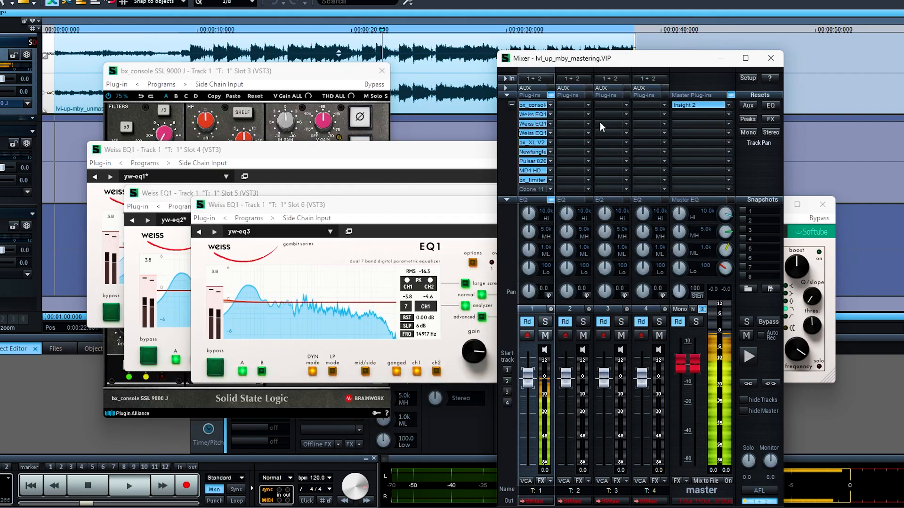
View and close the Pulsar 8200 and MD4 HD during playback, and open the bx_limiter True Peak
click(528, 167)
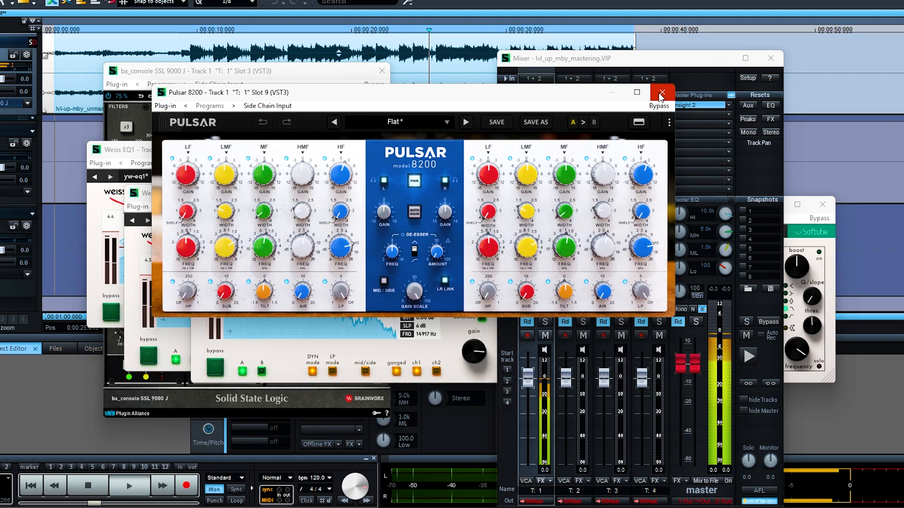
click(661, 92)
click(533, 170)
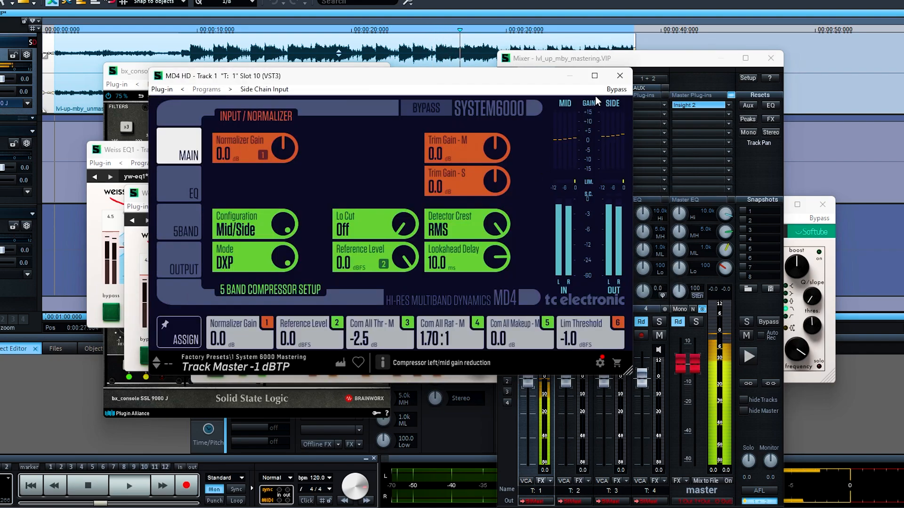
click(619, 75)
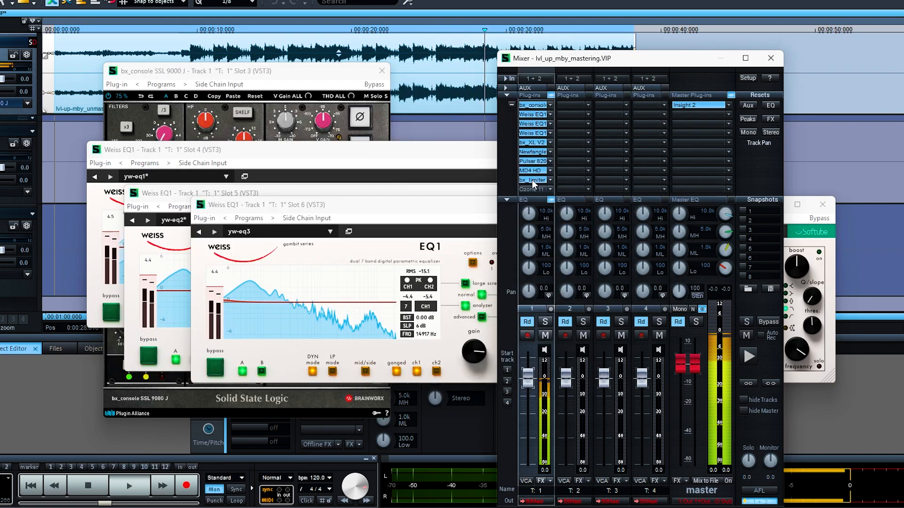
click(535, 180)
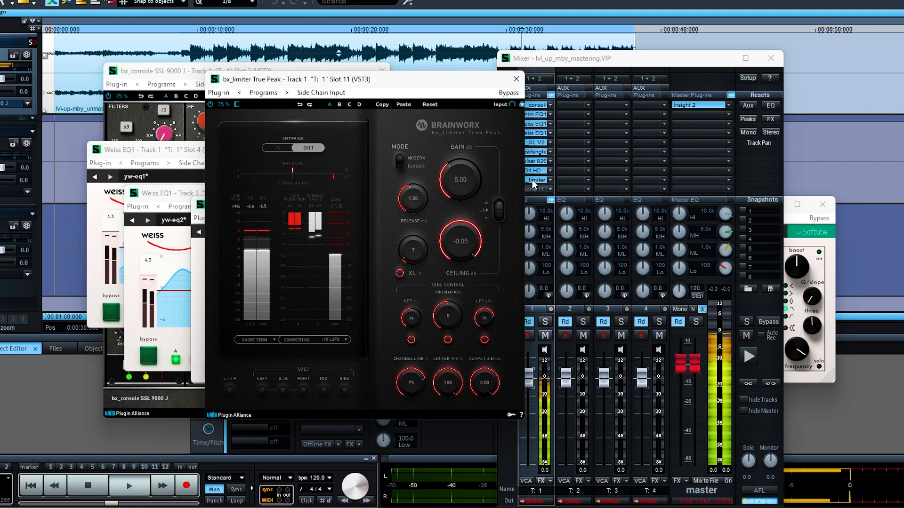